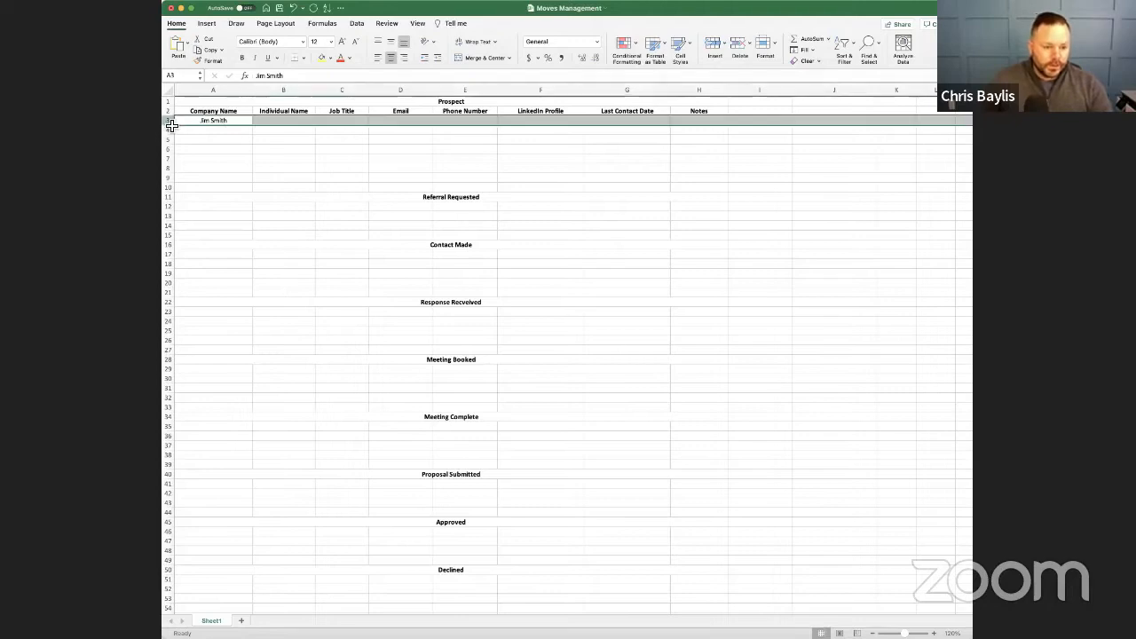
- Move the contact's name in row 3 from the Company Name column to the Individual Name column
click(278, 124)
click(249, 123)
drag(251, 130, 284, 127)
- Enter TSC as the company name and CEO as the job title for the prospect in row 3
click(228, 127)
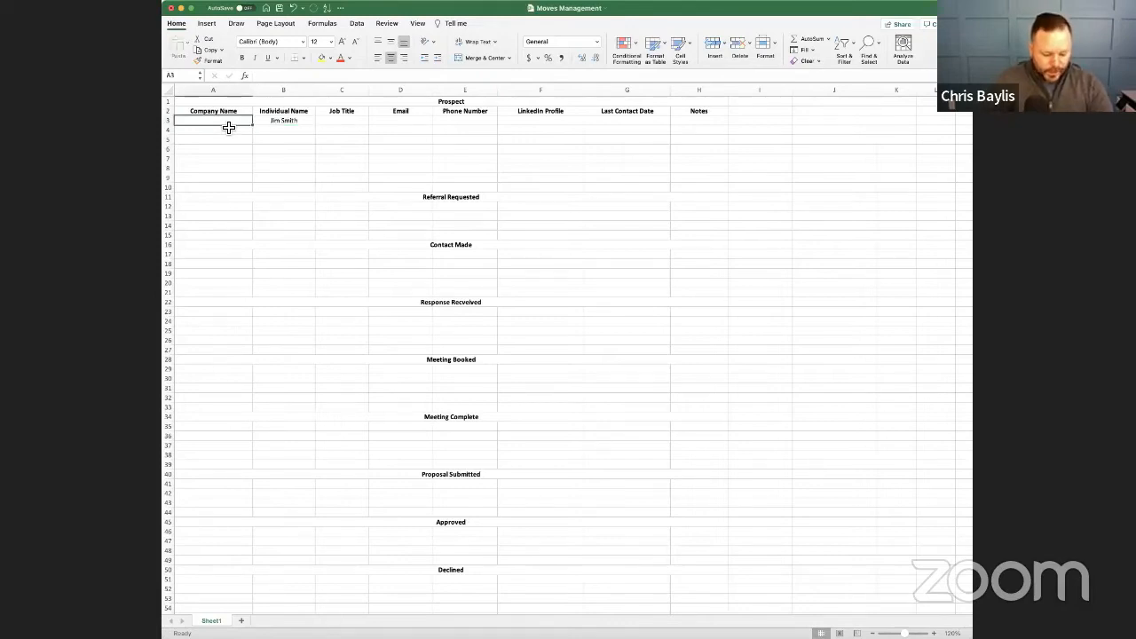
text(TSC)
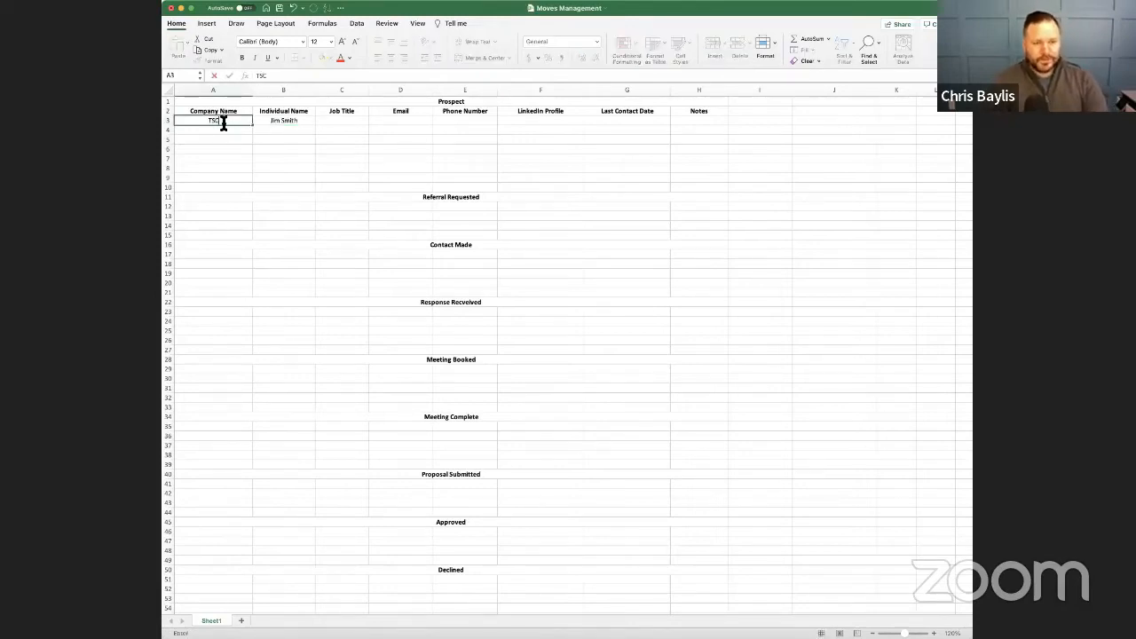
key(Tab)
key(Tab)
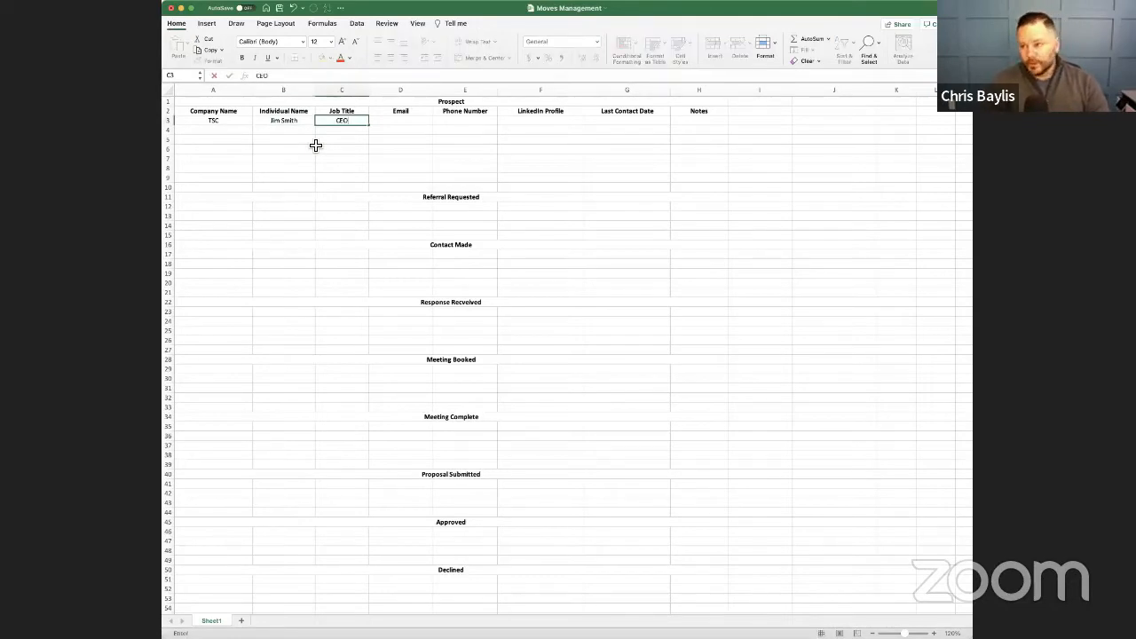
key(Tab)
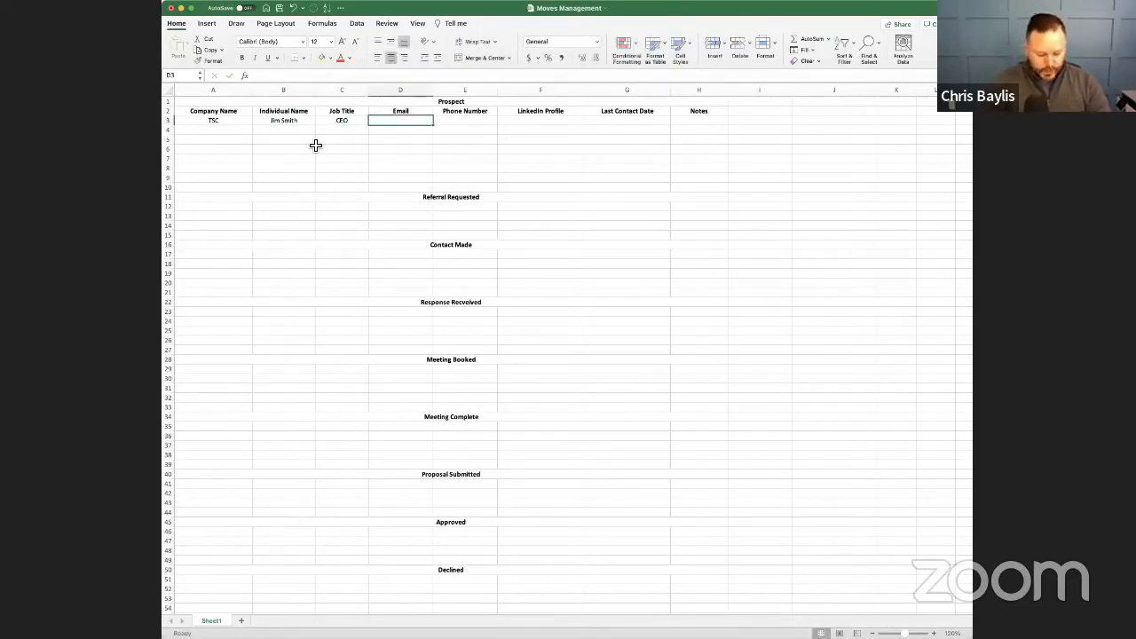
- Fill in the prospect's email and phone number, and enter Linkedin as the LinkedIn profile
text(c@c.com)
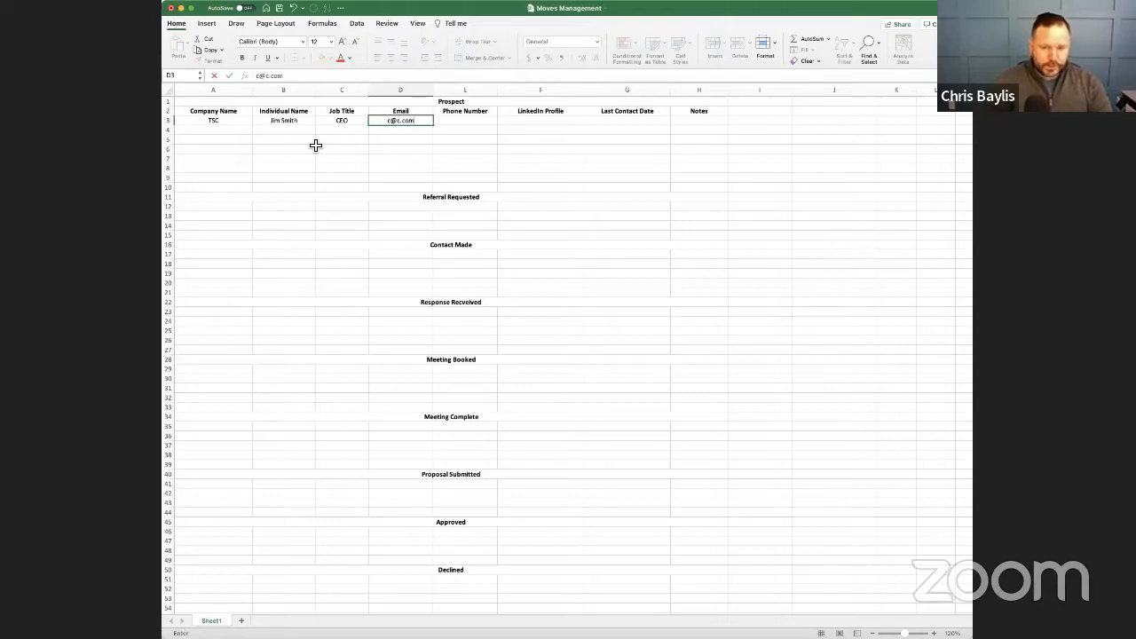
key(Tab)
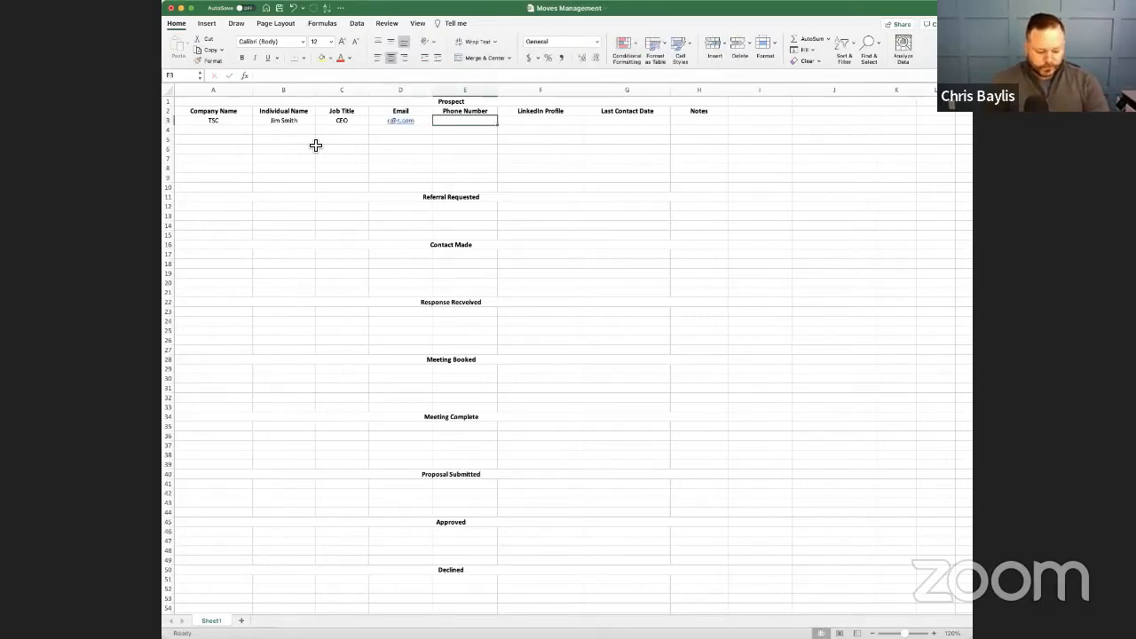
key(Tab)
text(L)
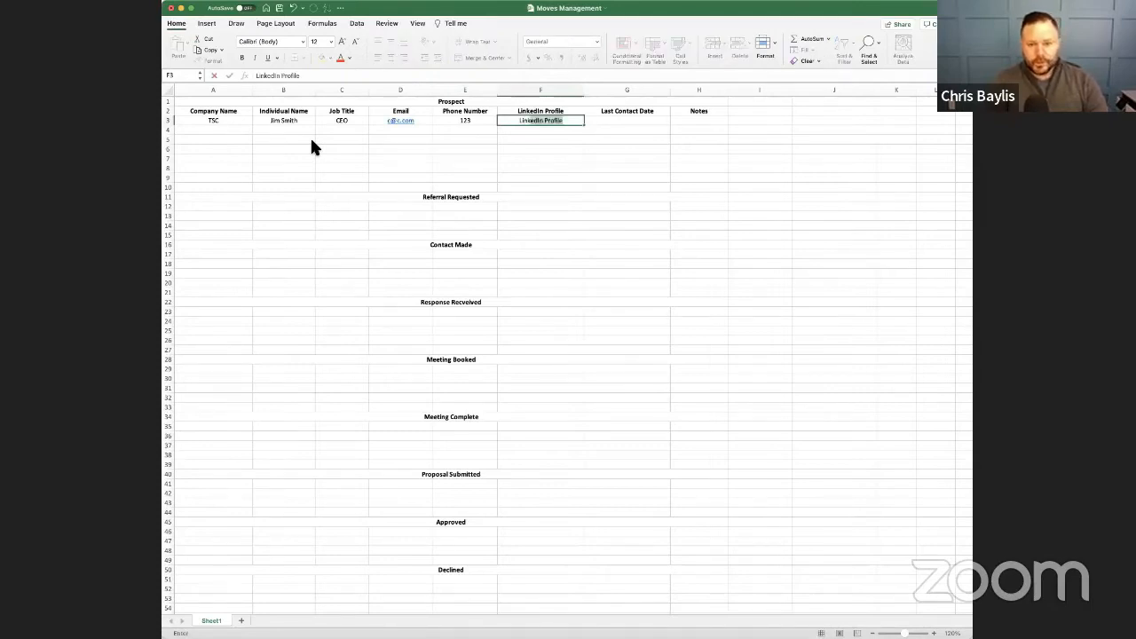
text(inkeding)
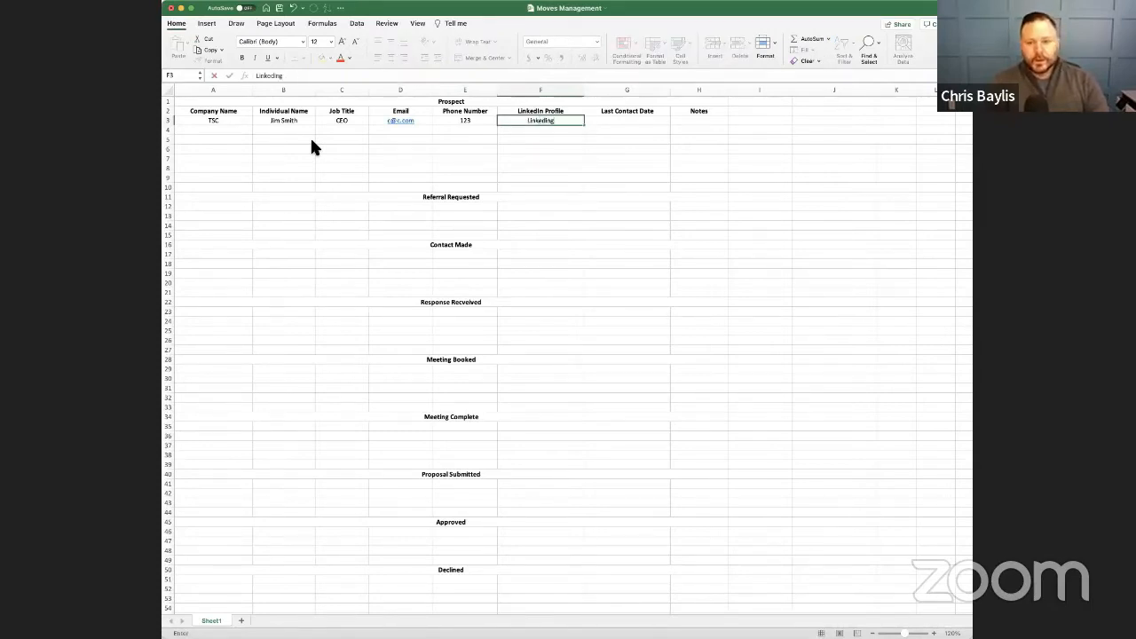
key(BackSpace)
key(Tab)
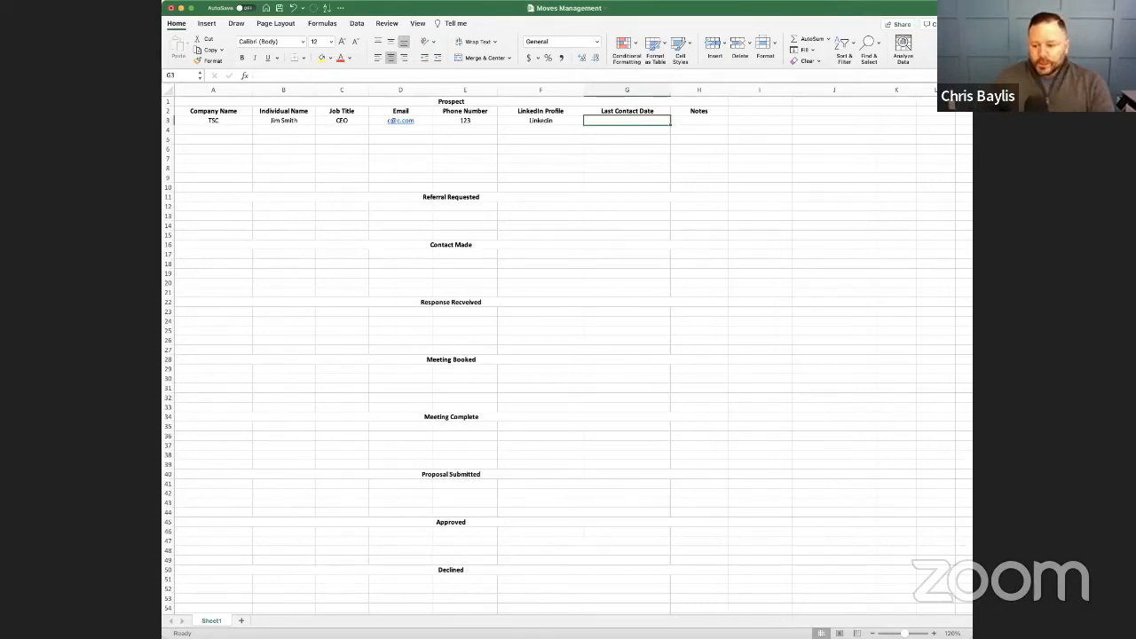
drag(972, 637, 1006, 638)
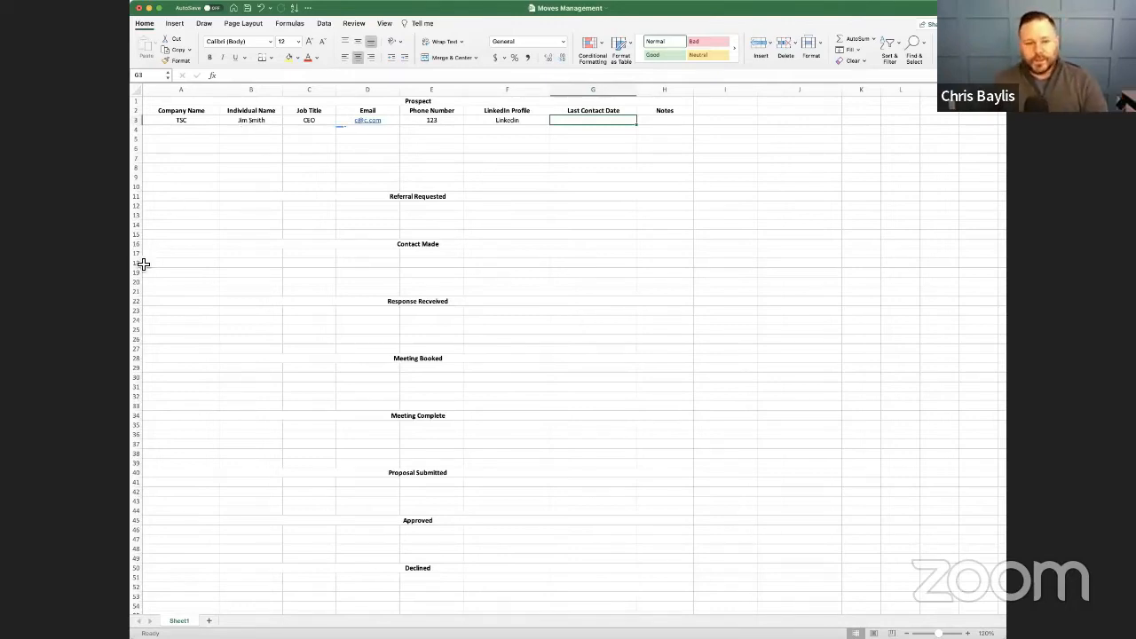
click(384, 162)
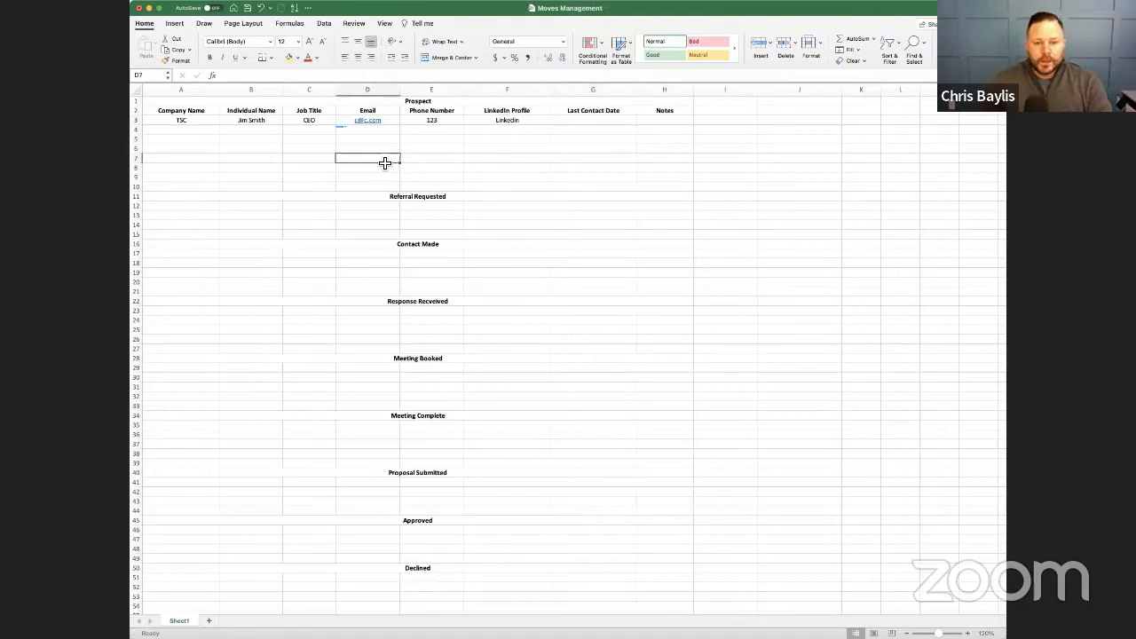
drag(182, 123, 663, 120)
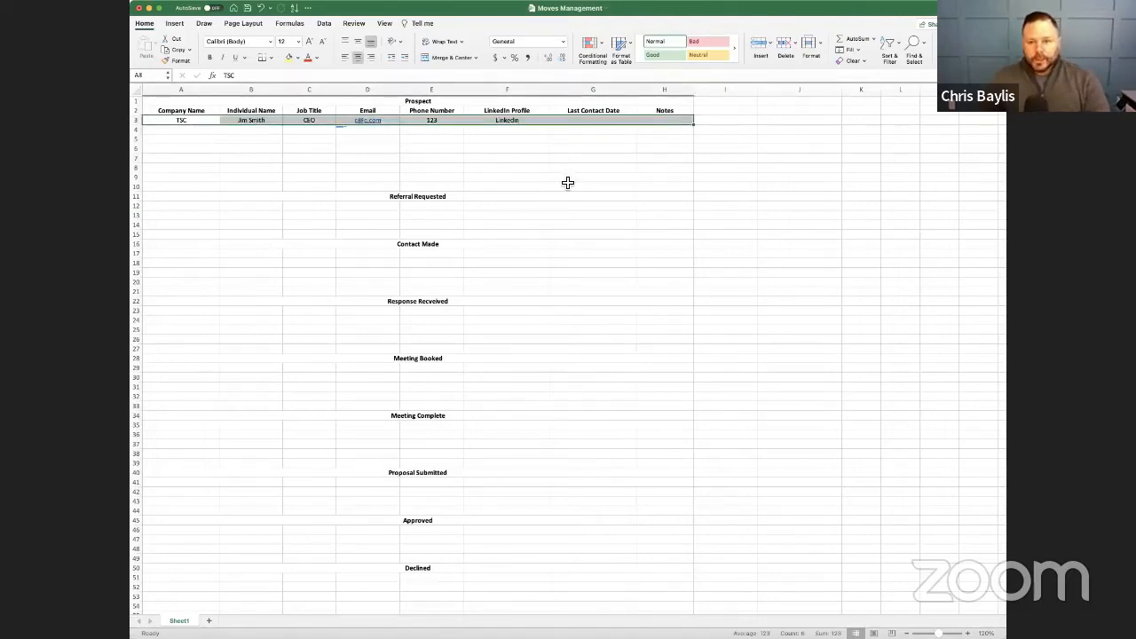
click(396, 217)
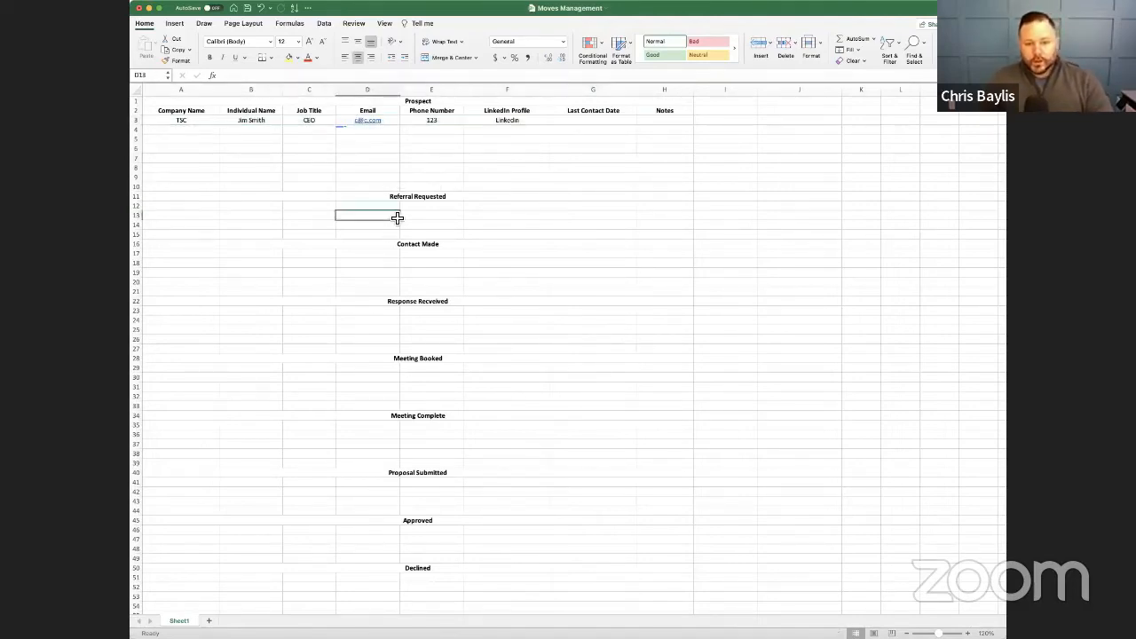
click(251, 126)
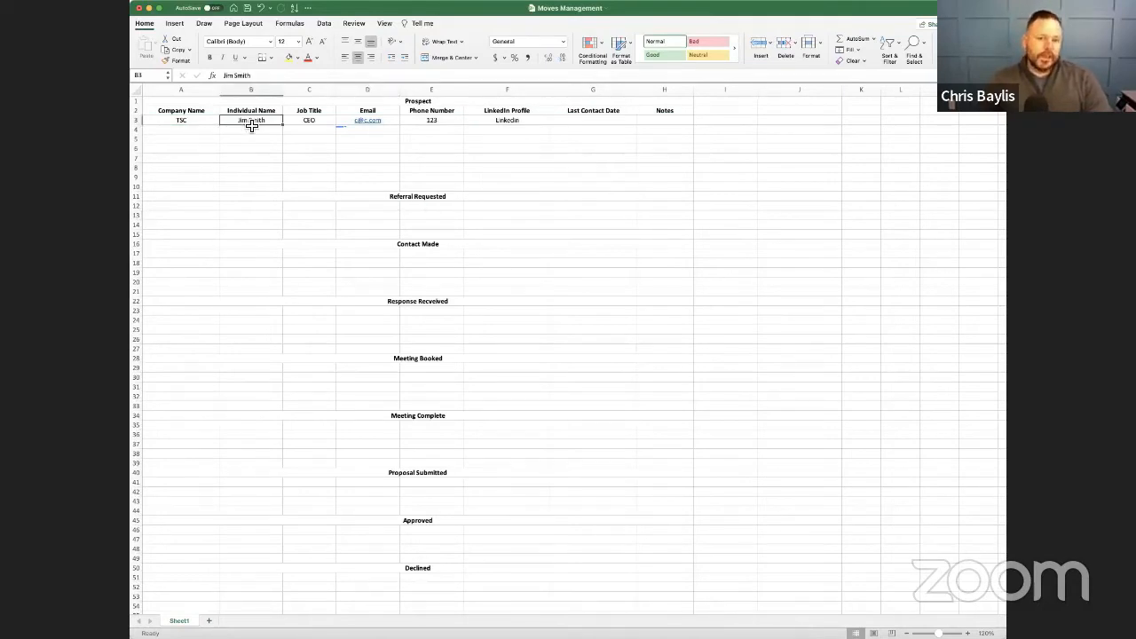
- Move the TSC record, columns A to H, from the Prospect section to row 12 under Referral Requested
drag(213, 124, 662, 130)
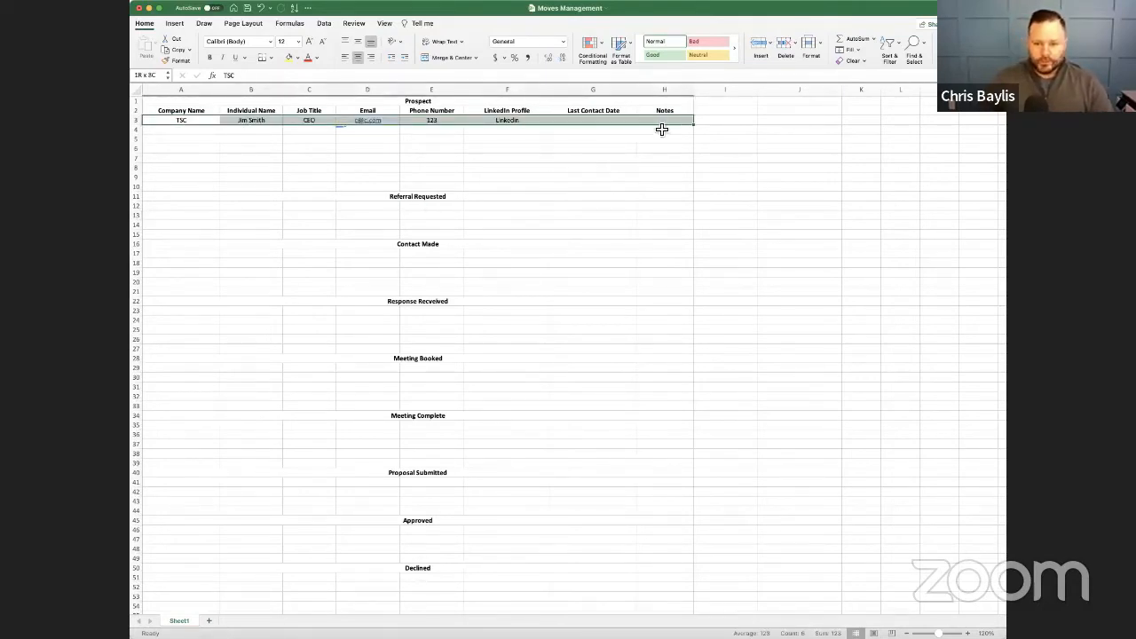
key(super+c)
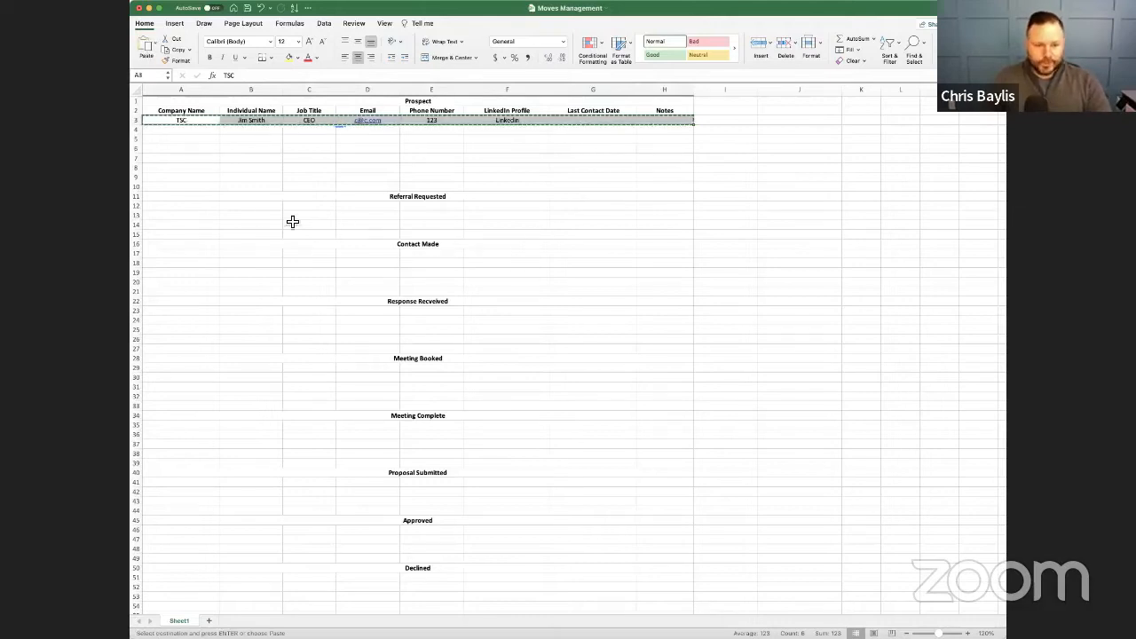
click(207, 207)
key(super+v)
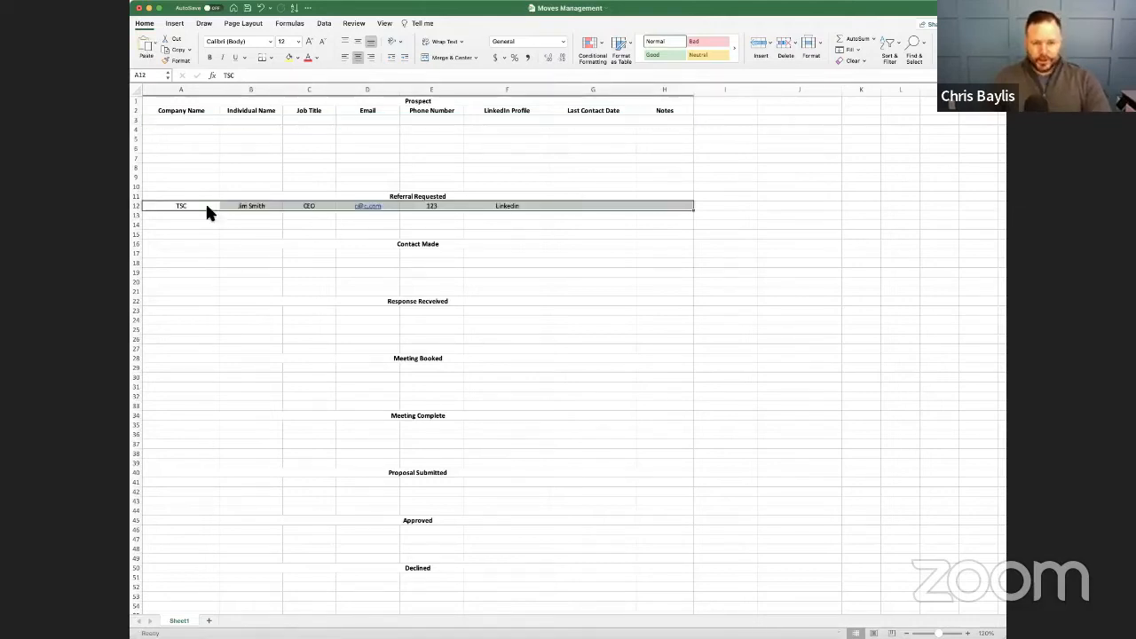
click(437, 197)
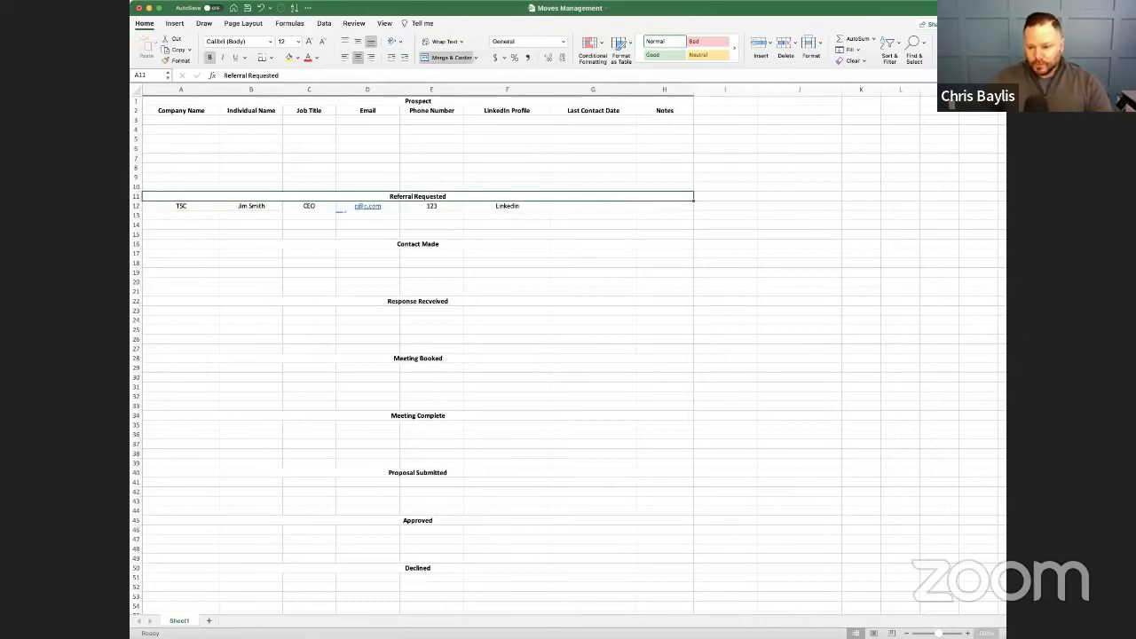
- Move the TSC record from Referral Requested to row 17, the first row under Contact Made
scroll(597, 325, up, 4)
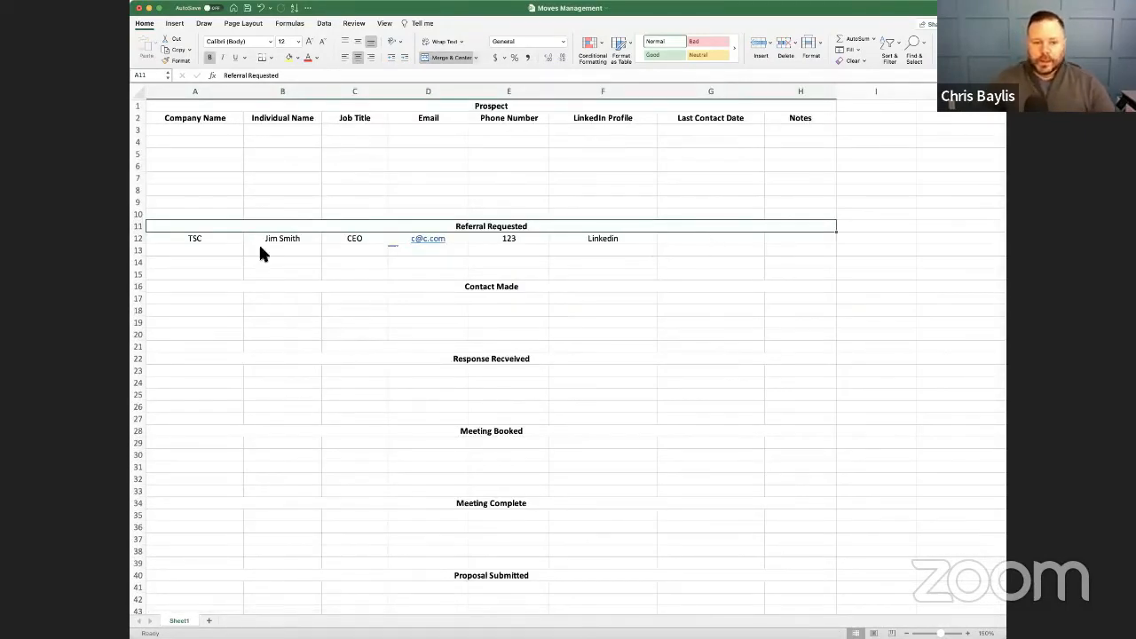
drag(197, 239, 648, 243)
key(cmd+c)
click(197, 299)
key(cmd+v)
- Enter January 26, 2022 as the TSC record's last contact date and "LI message and friend request" as its note
click(720, 302)
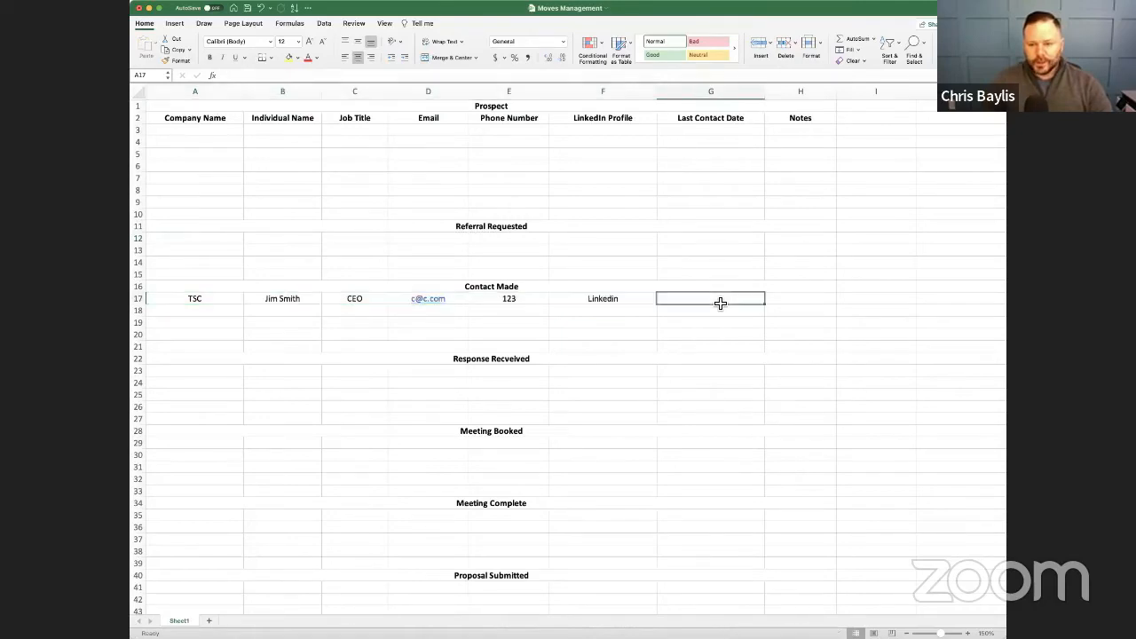
text(Jan 26)
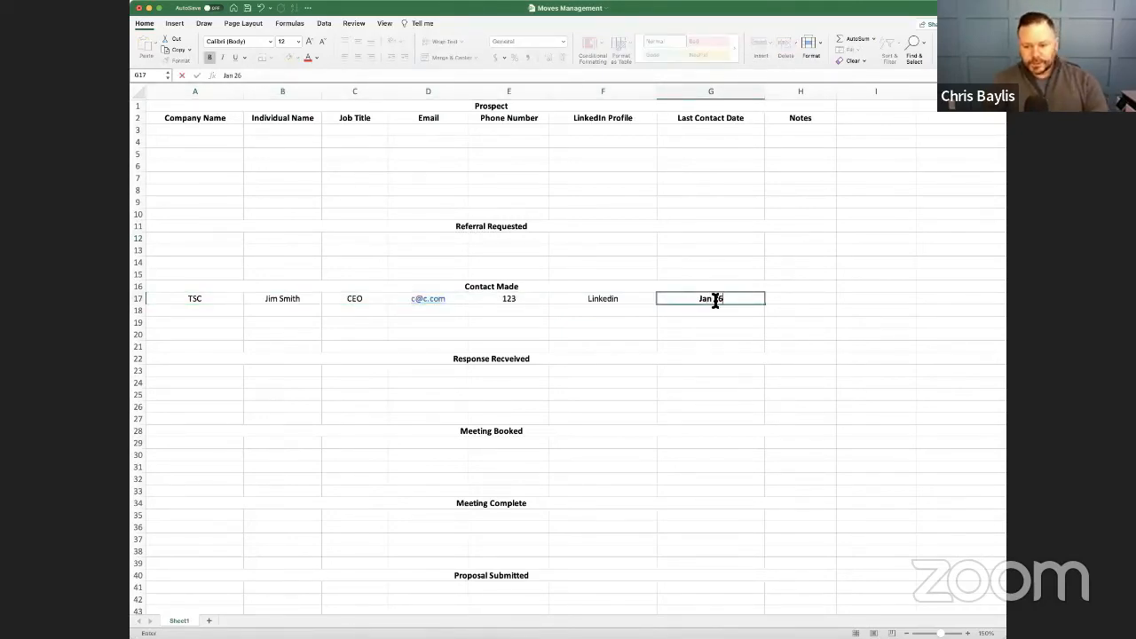
text(, 2022)
key(Tab)
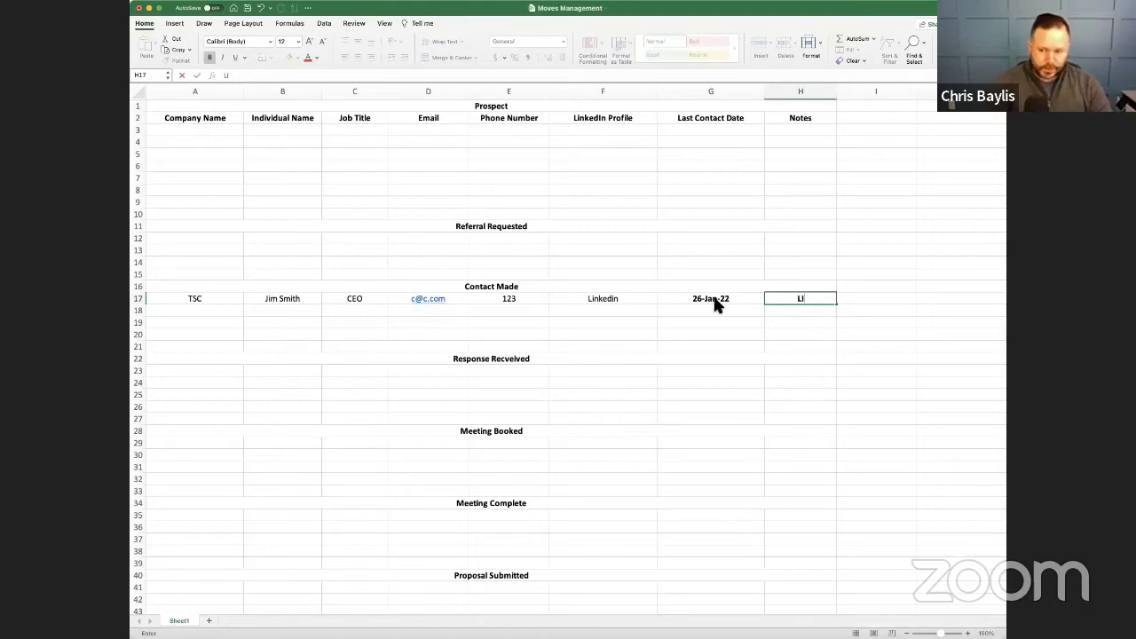
text(LI message and )
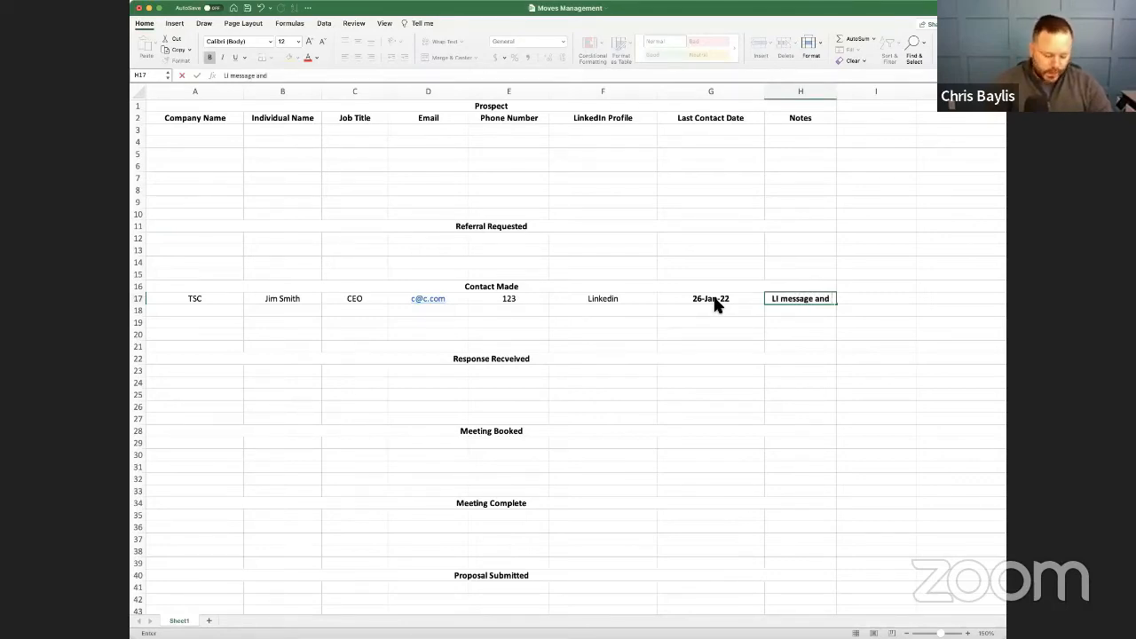
text(frie)
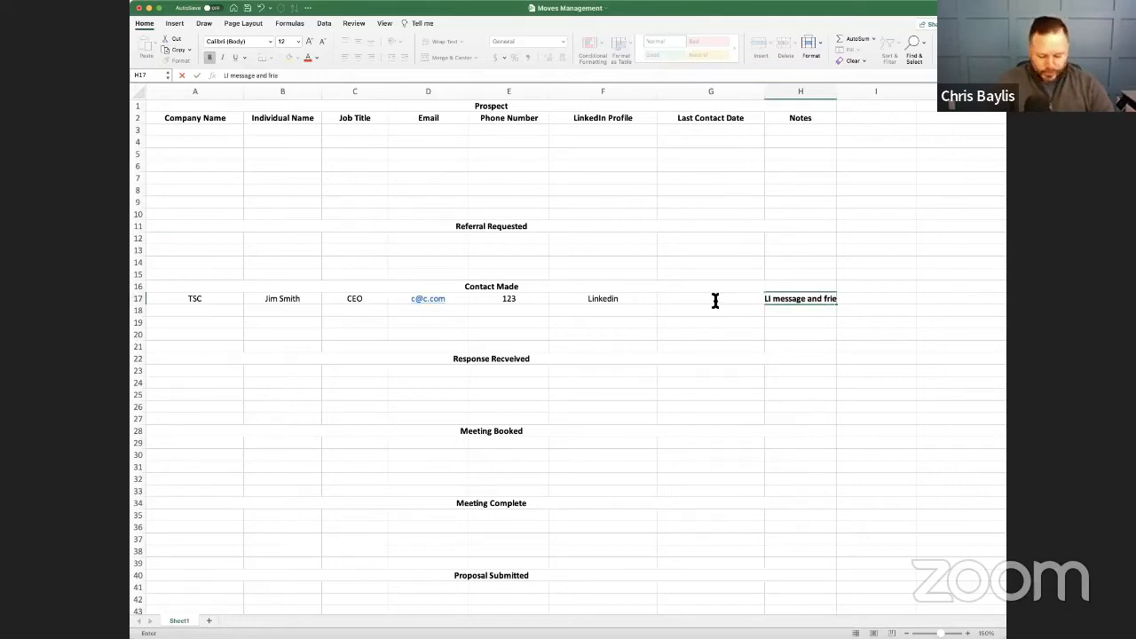
text(nd request)
key(Return)
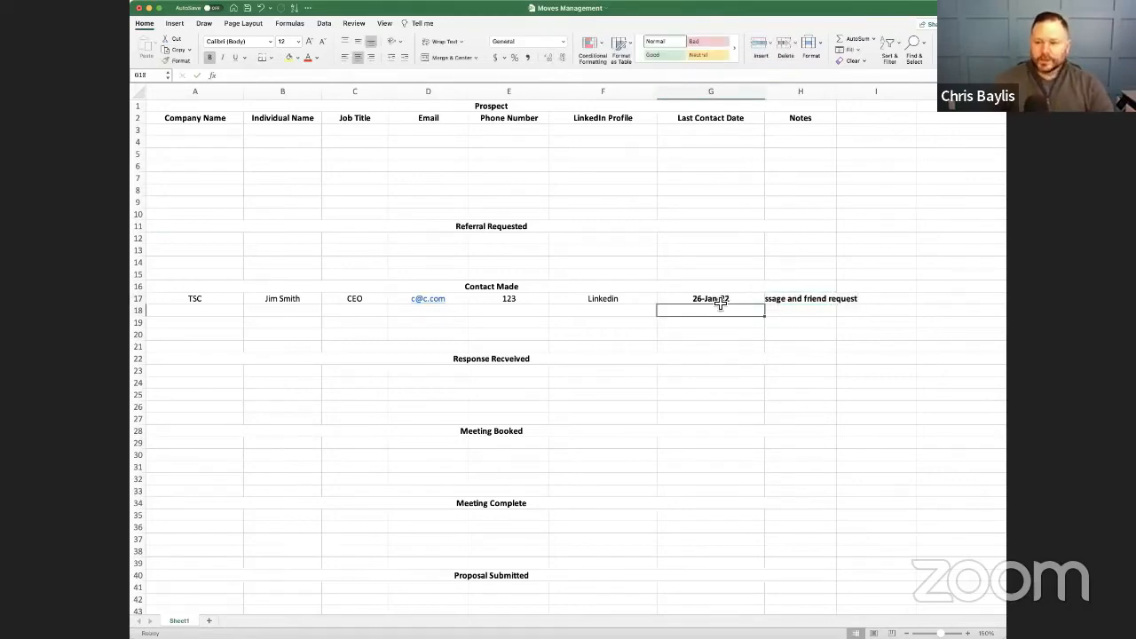
- Auto-fit the Notes and Last Contact Date columns and remove bold from the TSC record's date and note
double_click(837, 92)
double_click(765, 91)
drag(703, 301, 798, 300)
key(super+b)
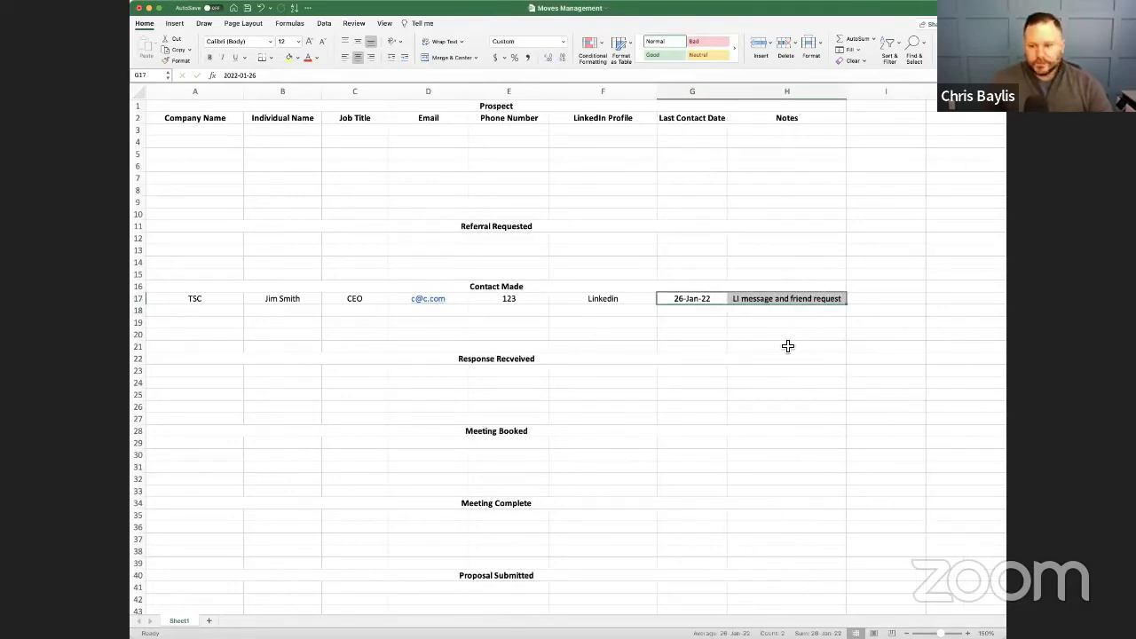
click(789, 347)
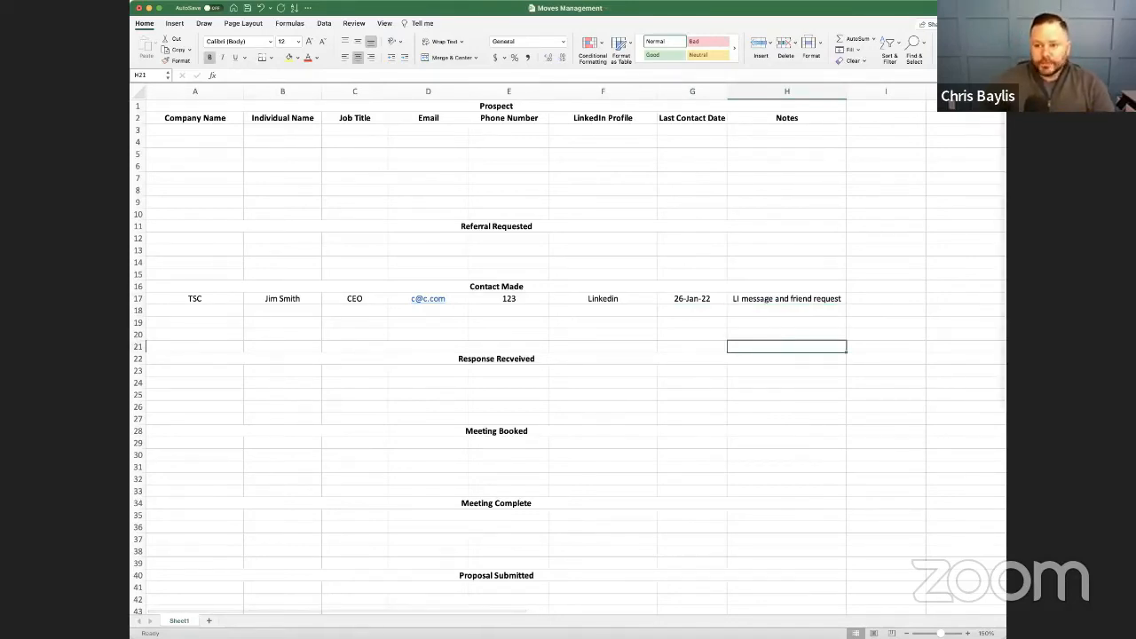
drag(1005, 637, 1009, 638)
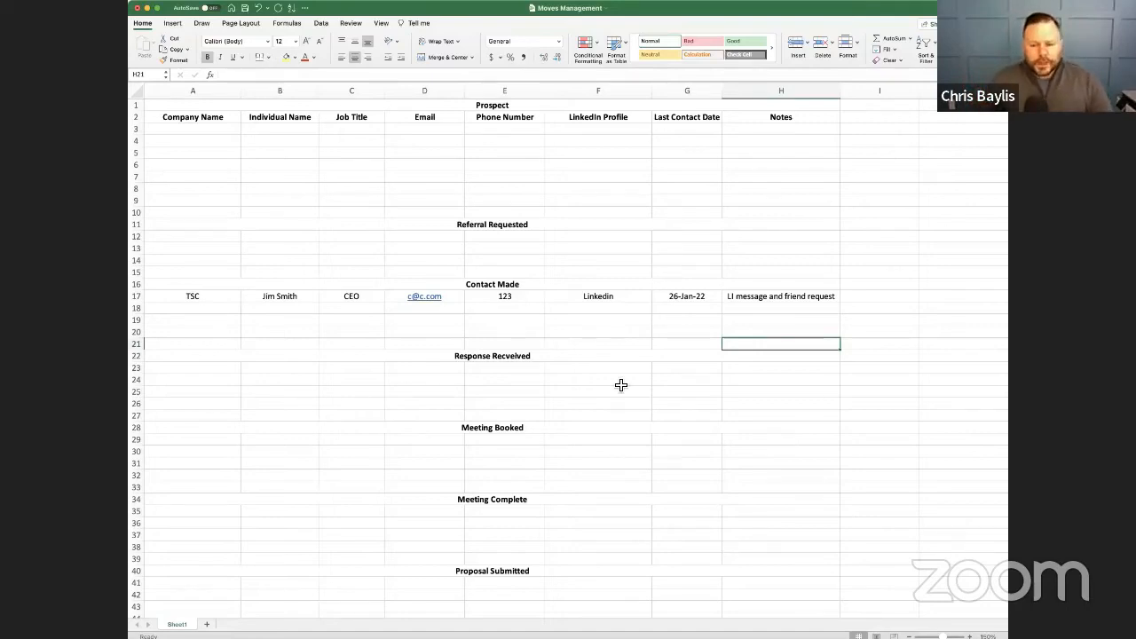
click(760, 300)
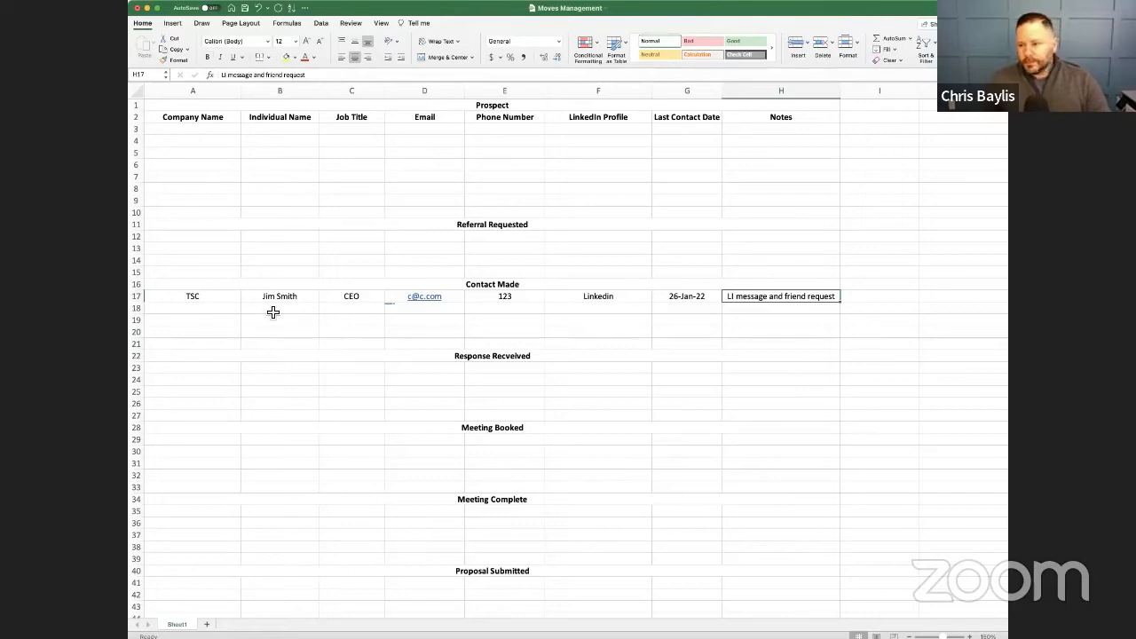
drag(207, 299, 797, 297)
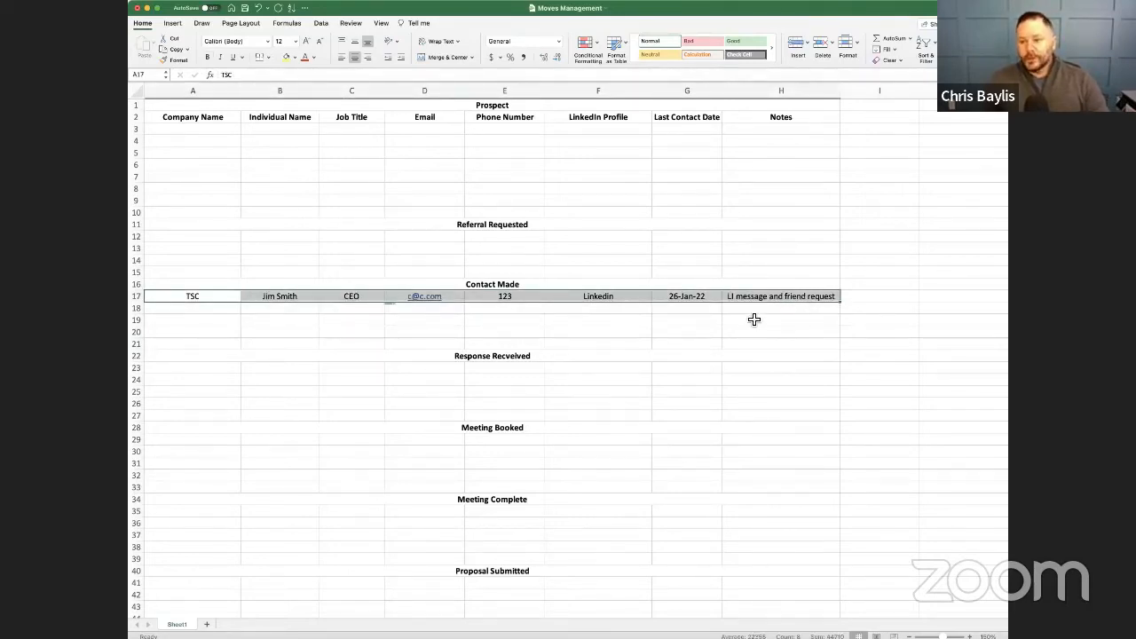
- Change the TSC record's last contact date to Feb 1 and its note to "Sent second email"
click(673, 301)
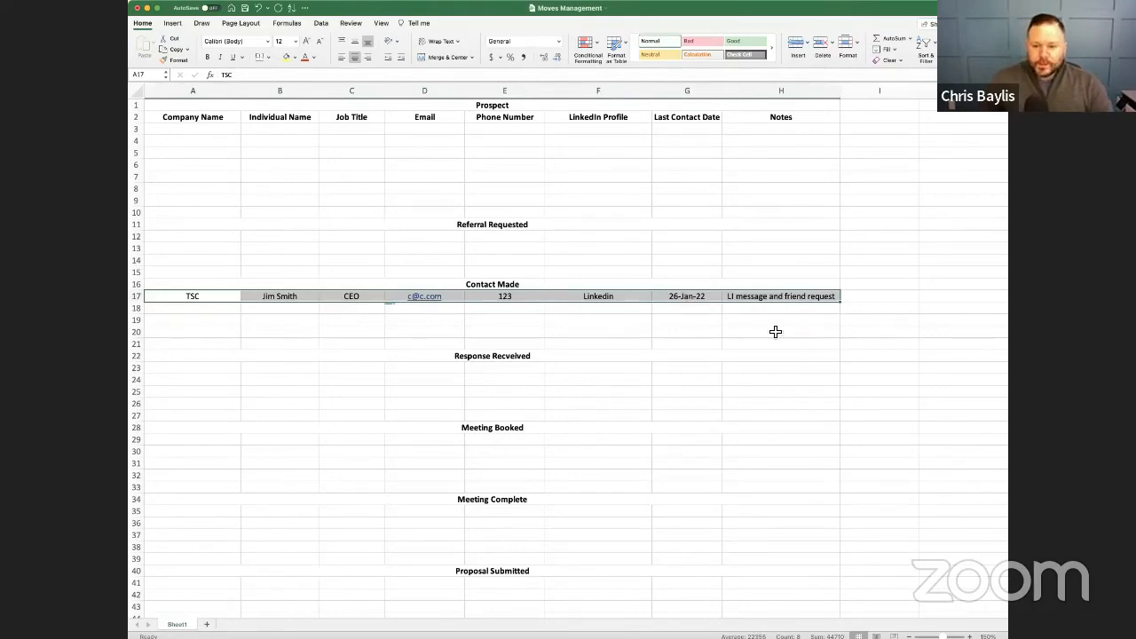
text(Feb 1)
key(Tab)
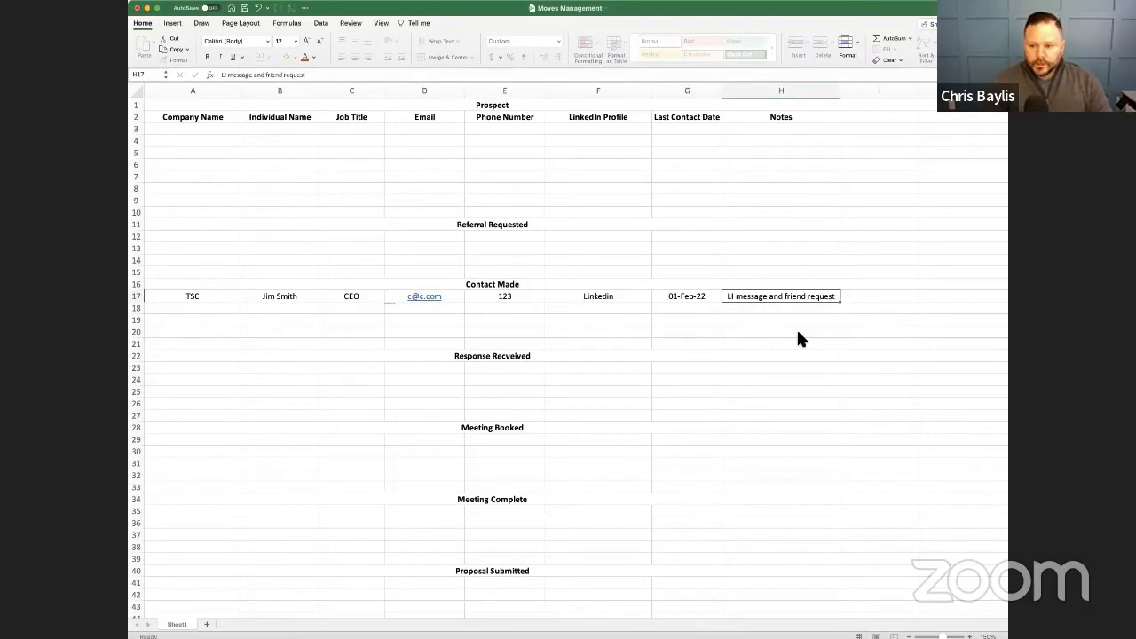
text(Sent second email)
key(Return)
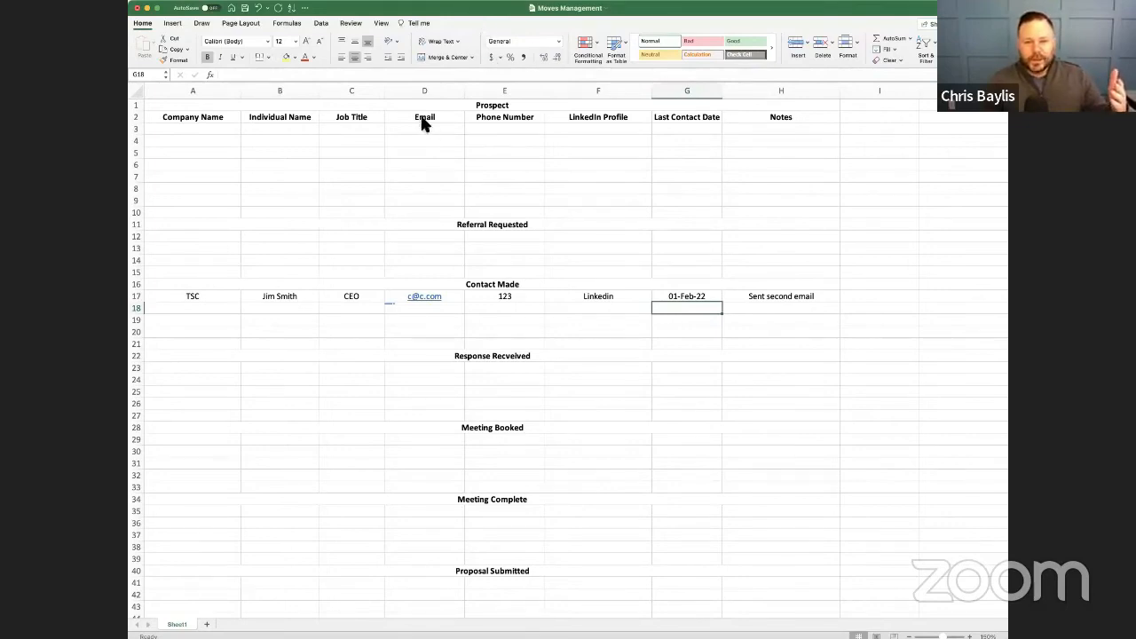
- Change the TSC record's last contact date to Feb 3 and its note to "Third email"
click(630, 334)
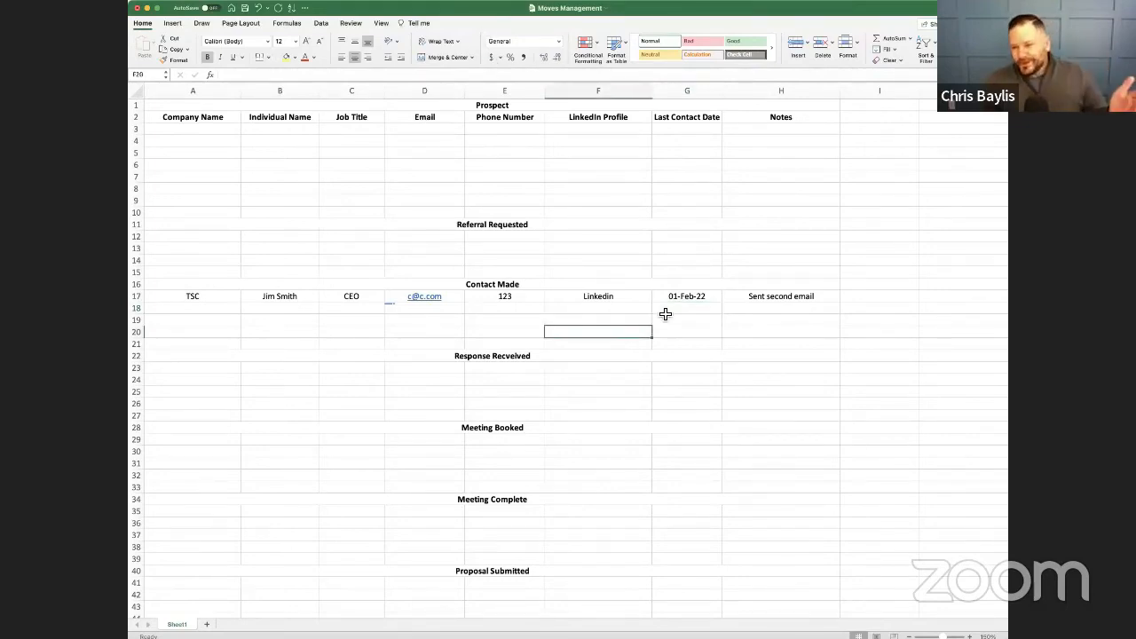
click(689, 301)
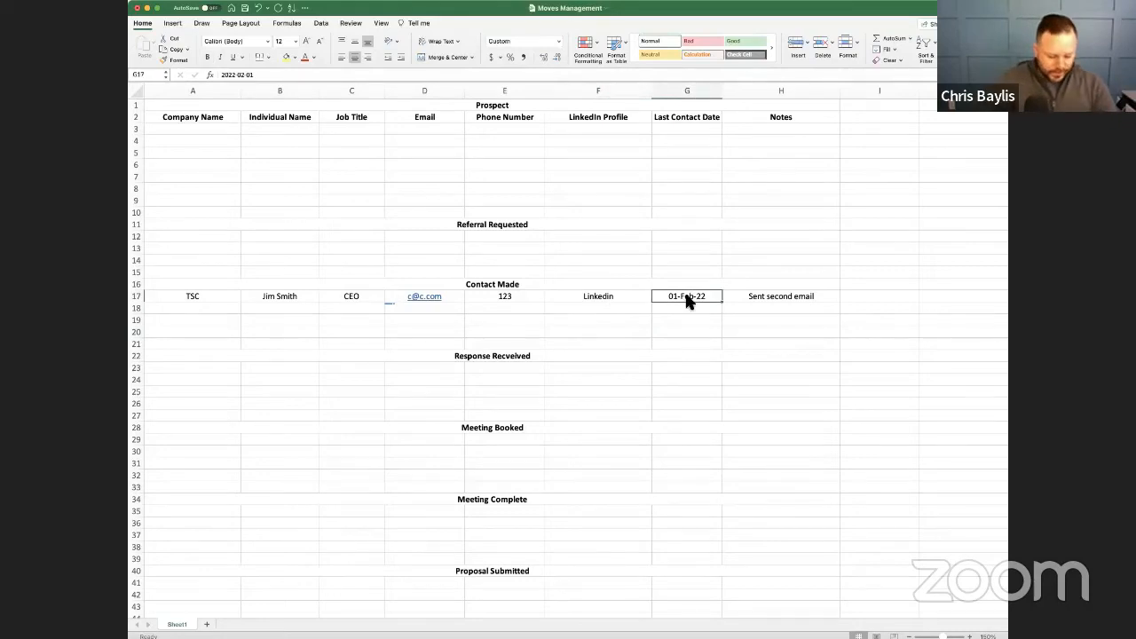
text(Feb 3)
key(Tab)
text(Third email)
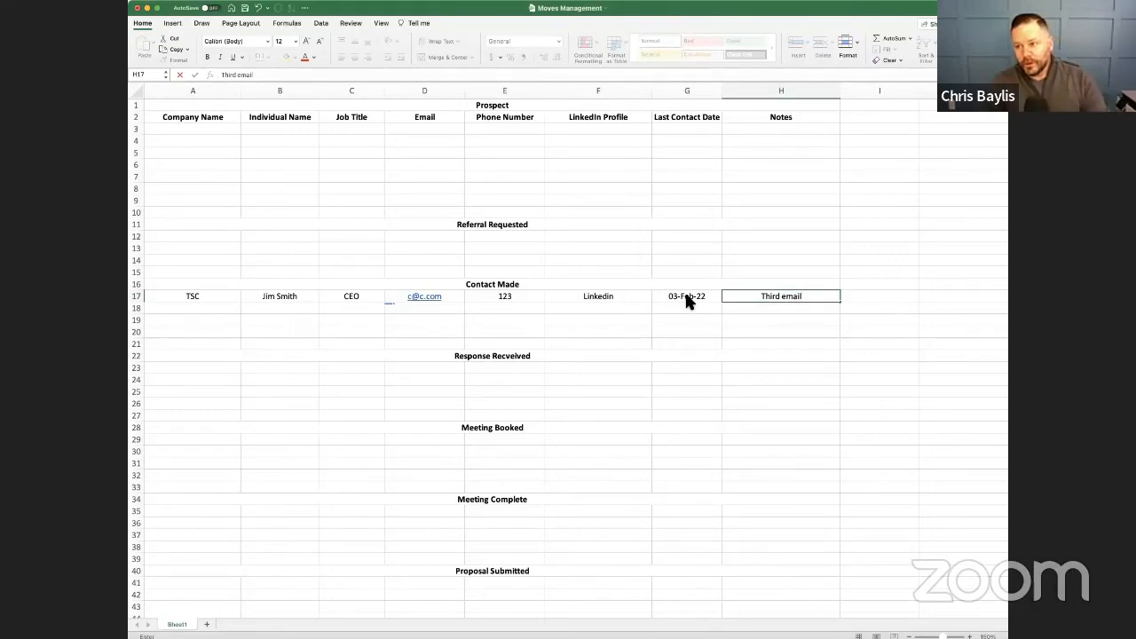
key(Return)
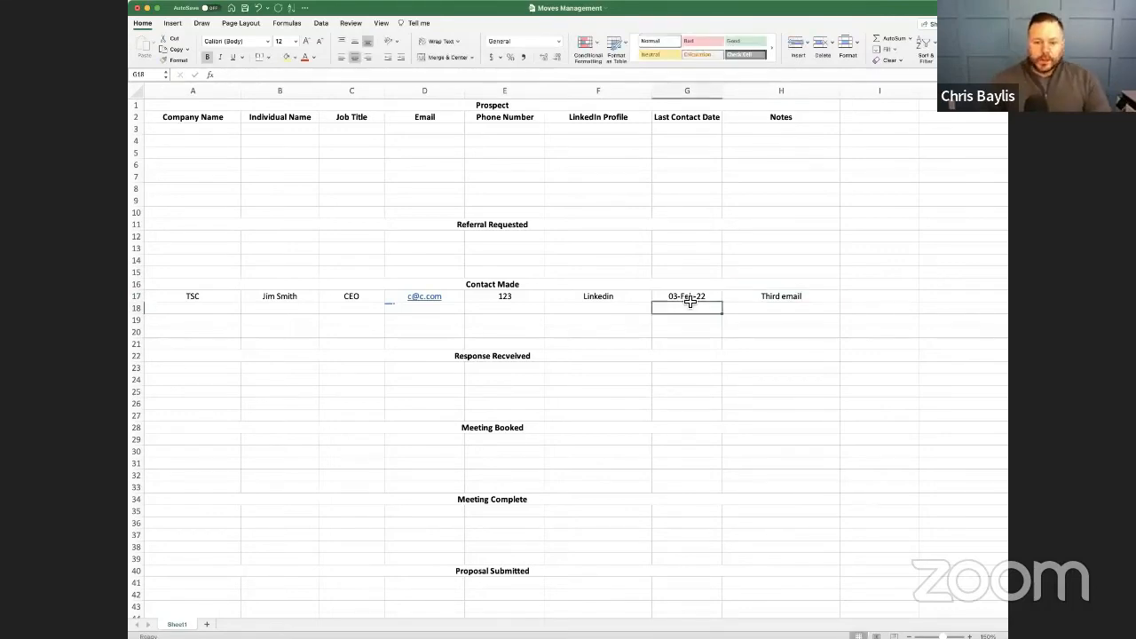
- Move the TSC record from Contact Made to row 23, the first row under the response received stage
drag(190, 299, 751, 294)
key(super+c)
click(214, 372)
key(super+v)
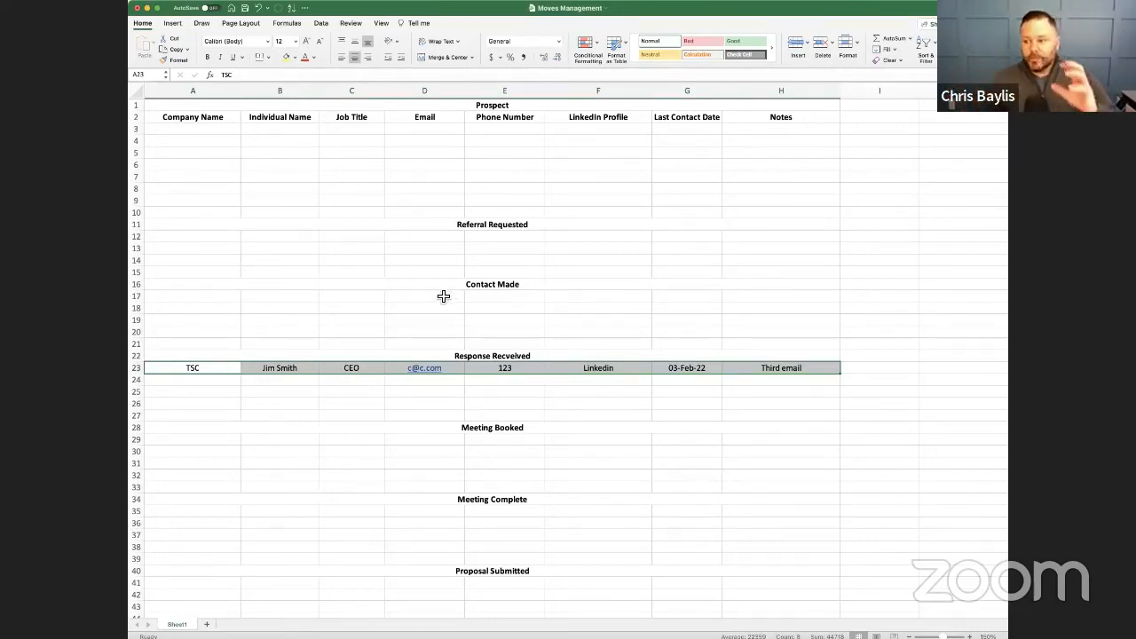
drag(444, 296, 444, 333)
click(545, 336)
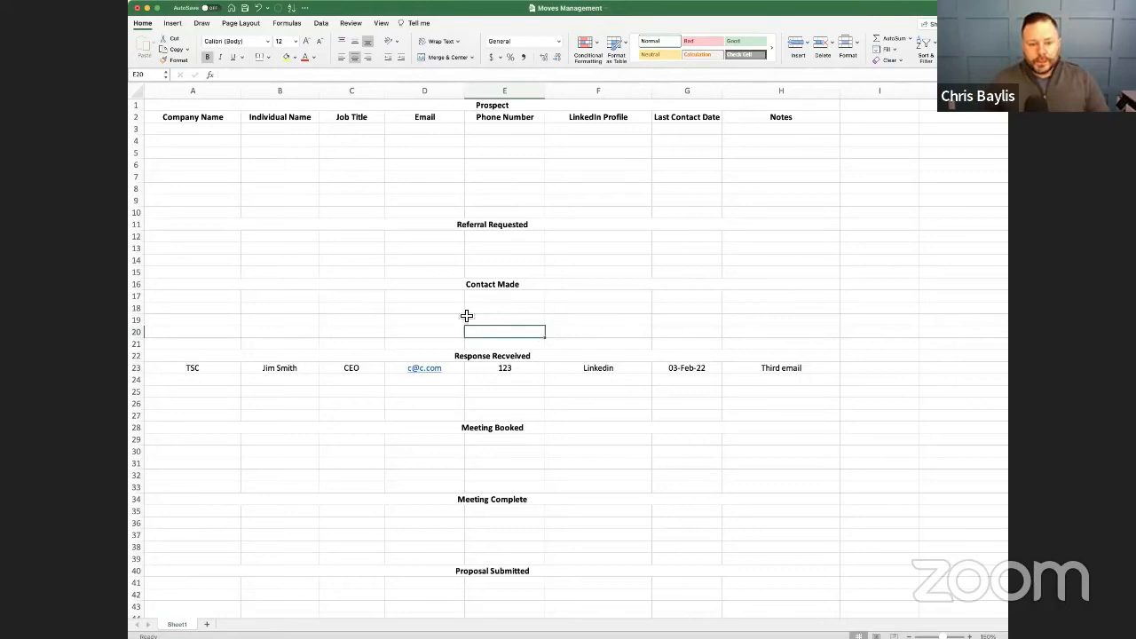
drag(346, 296, 360, 332)
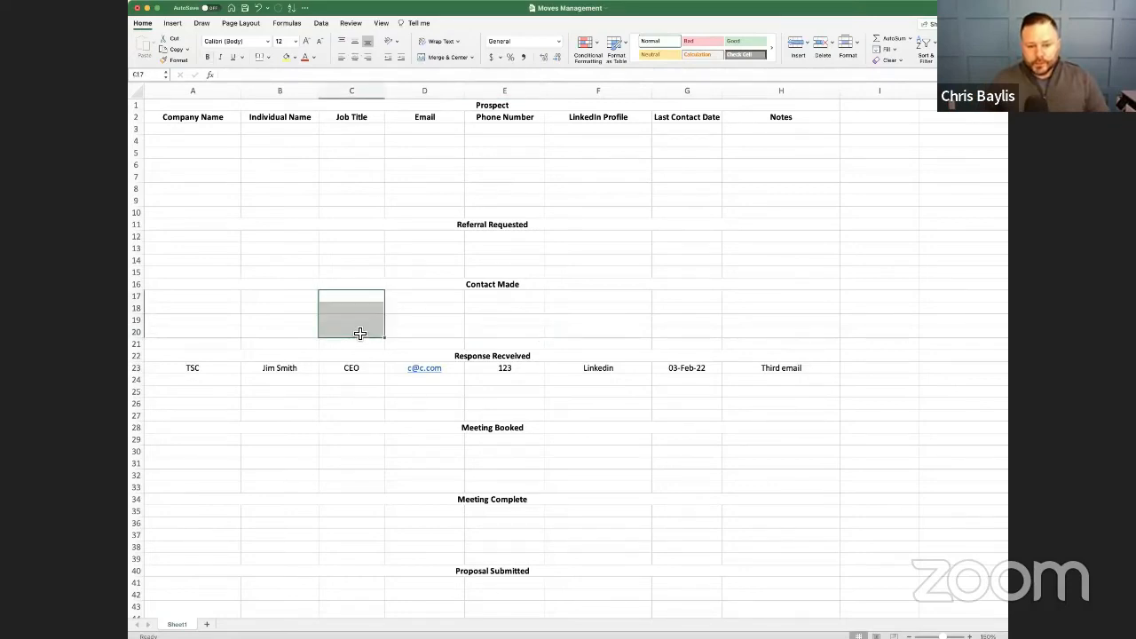
click(343, 373)
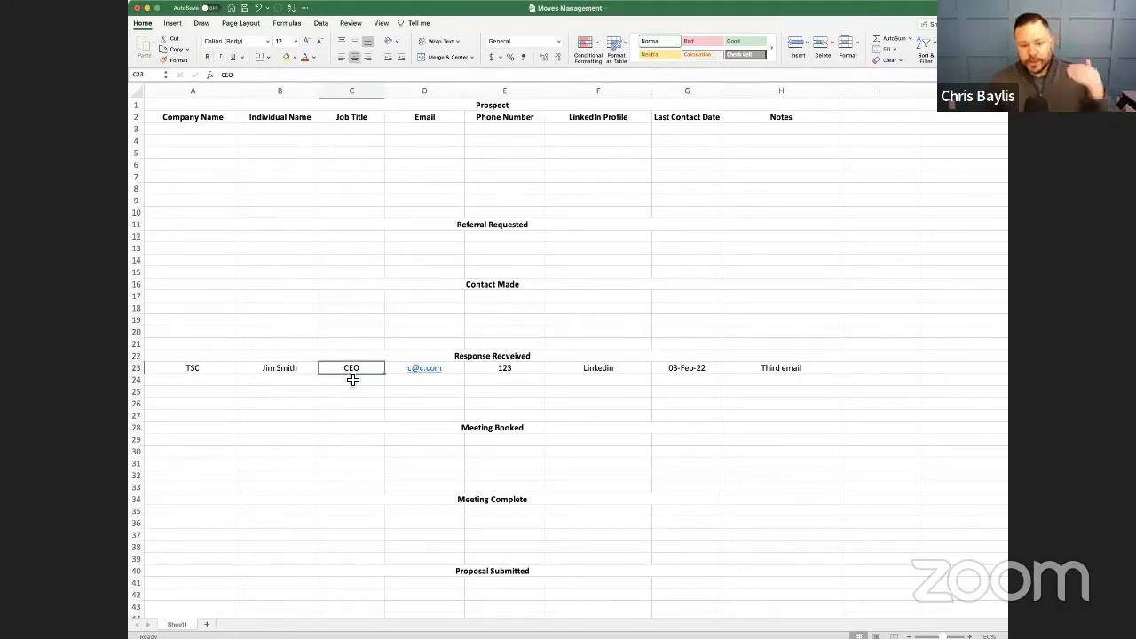
- Move the TSC record to row 29 under Meeting Booked, and from there to row 41 under Proposal Submitted
drag(213, 370, 317, 446)
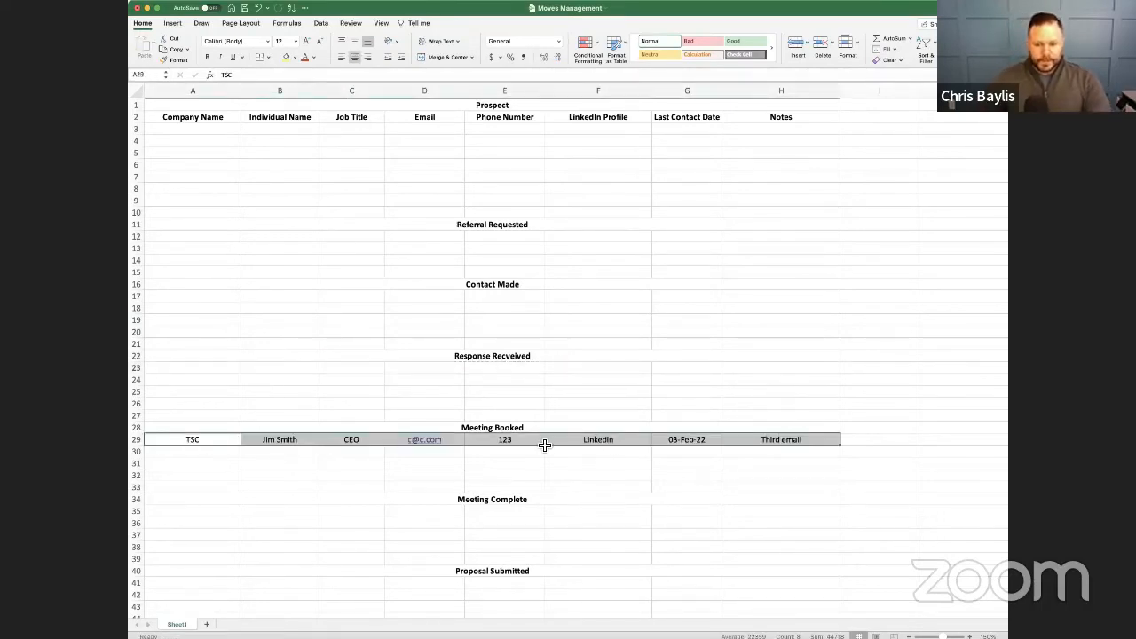
key(super+c)
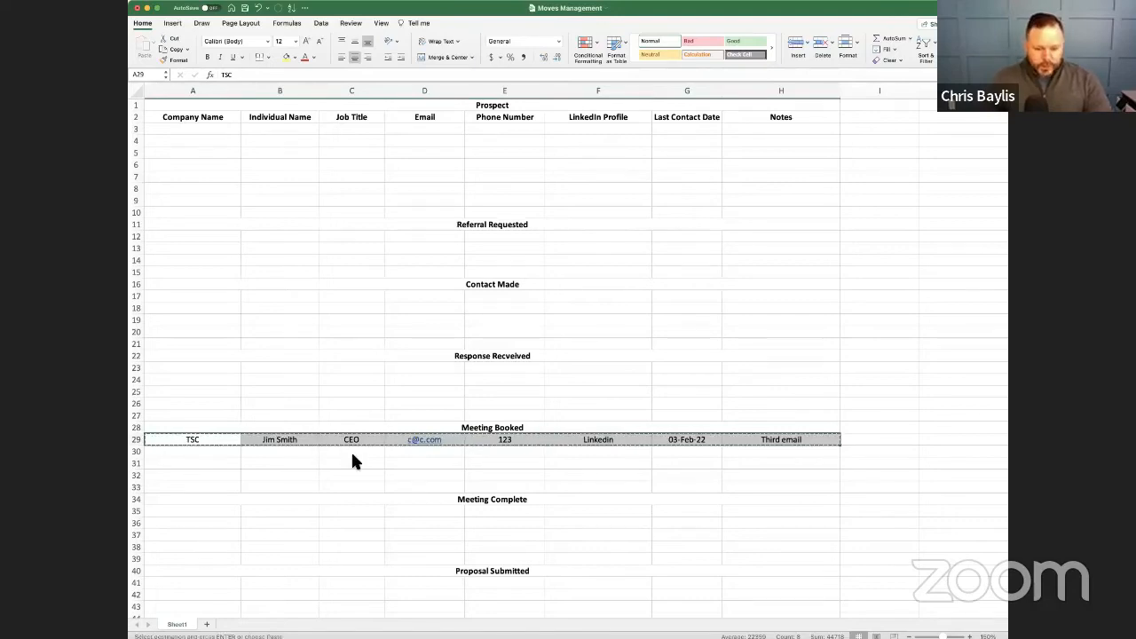
scroll(353, 459, down, 5)
click(203, 435)
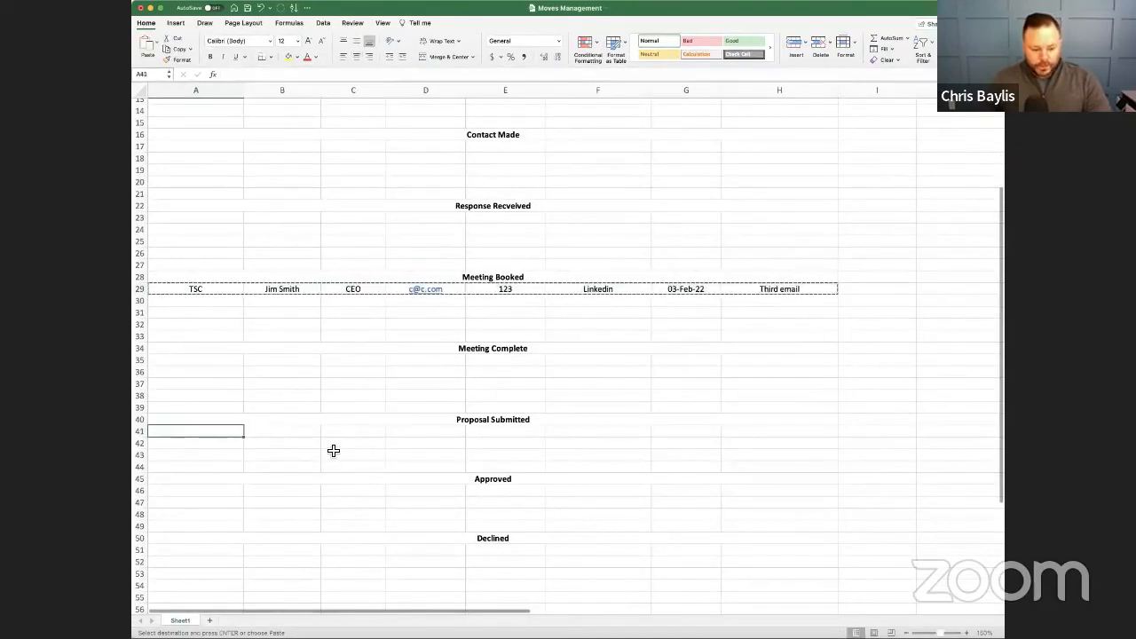
key(super+v)
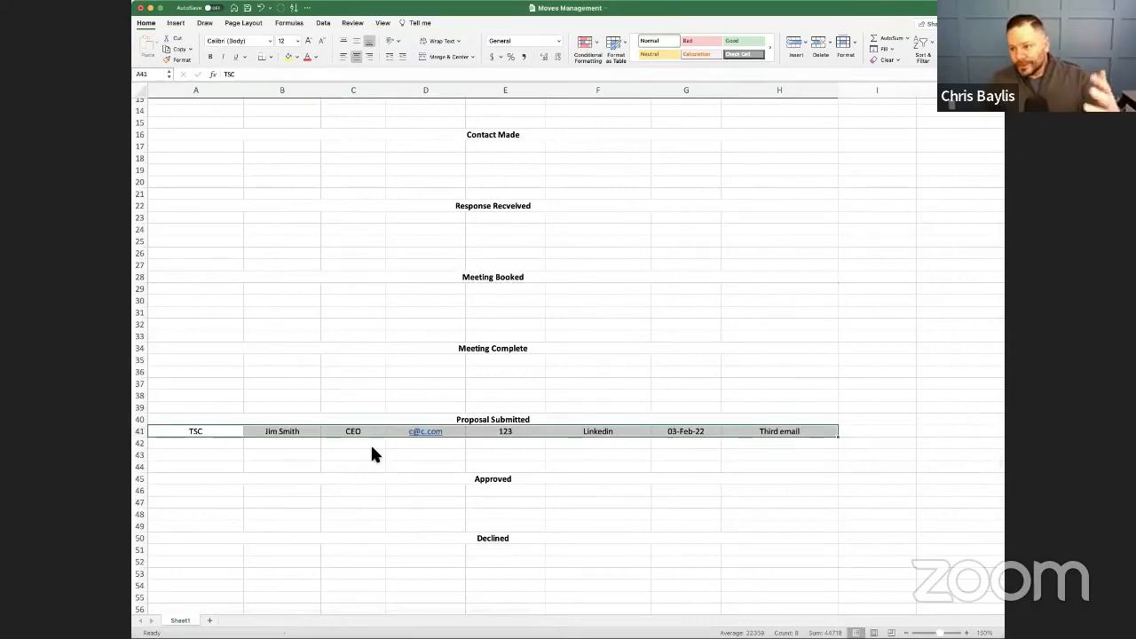
- Move the TSC record to row 46 under Approved and place a copy of it in row 51 under Declined
key(super+c)
click(216, 496)
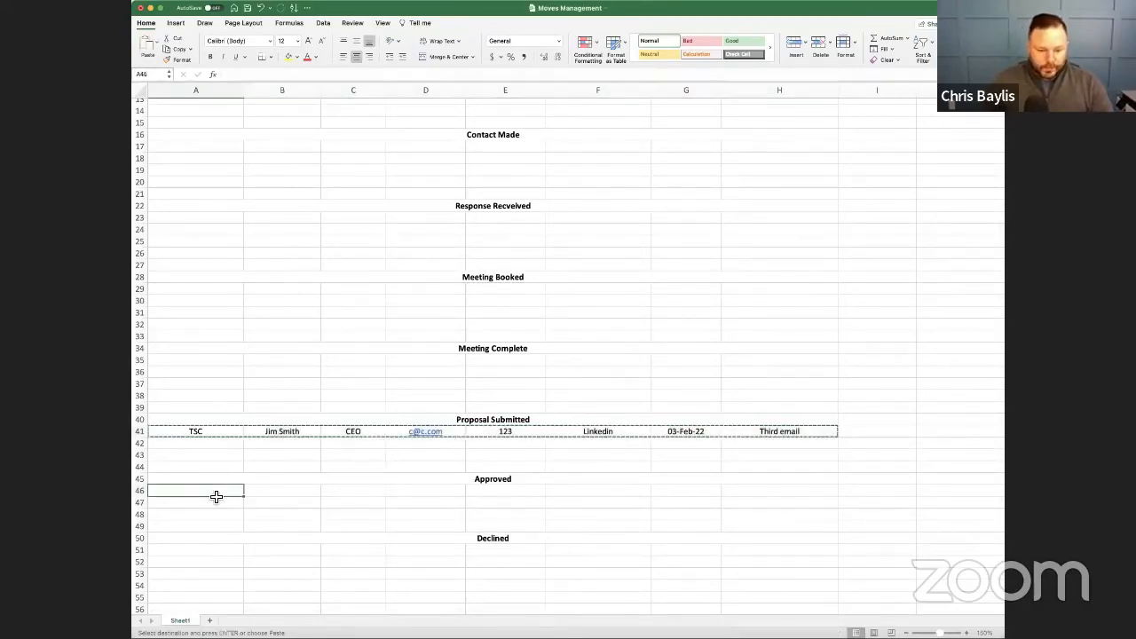
key(super+v)
key(super+c)
click(222, 552)
key(super+v)
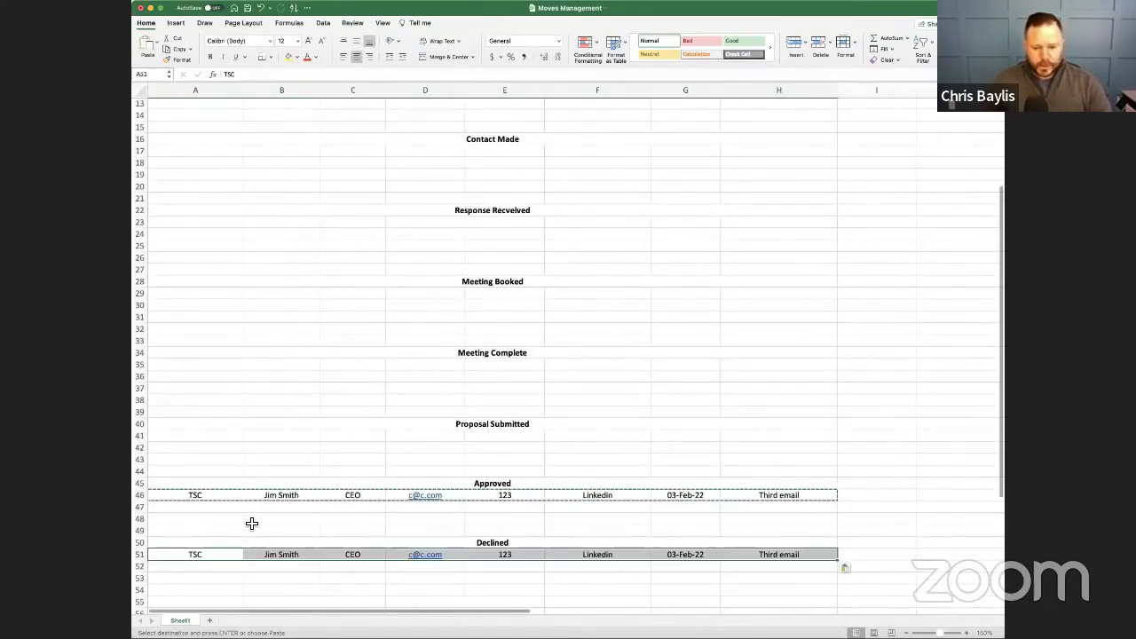
click(263, 531)
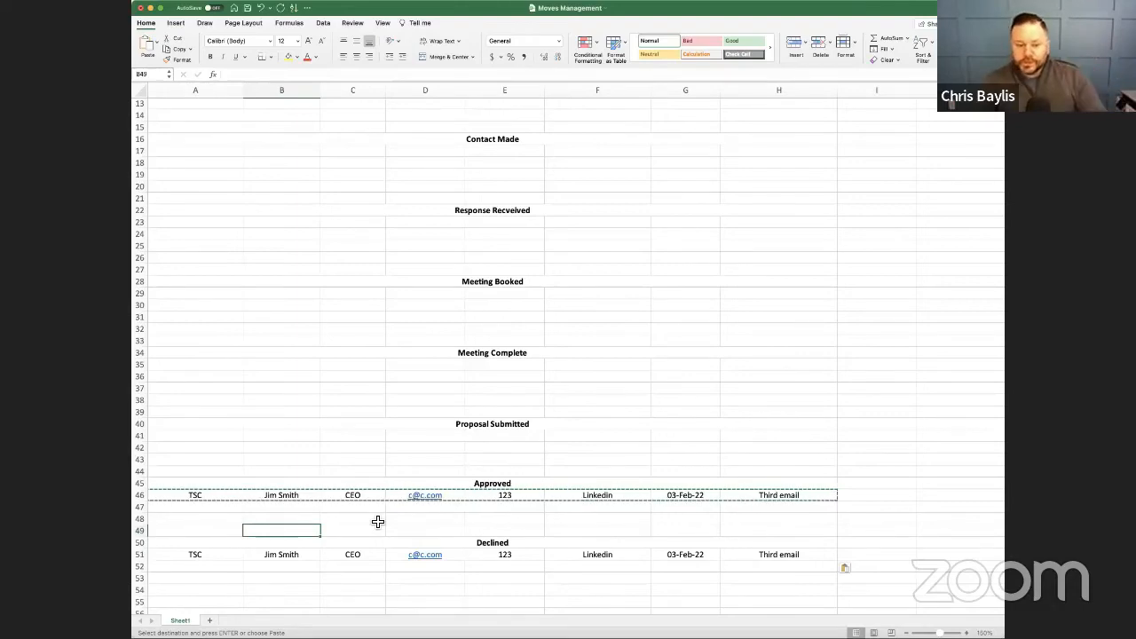
- Delete the TSC record in row 46 under Approved, keeping only the copy under Declined
click(204, 498)
drag(782, 497, 205, 499)
scroll(206, 500, up, 1)
key(super+c)
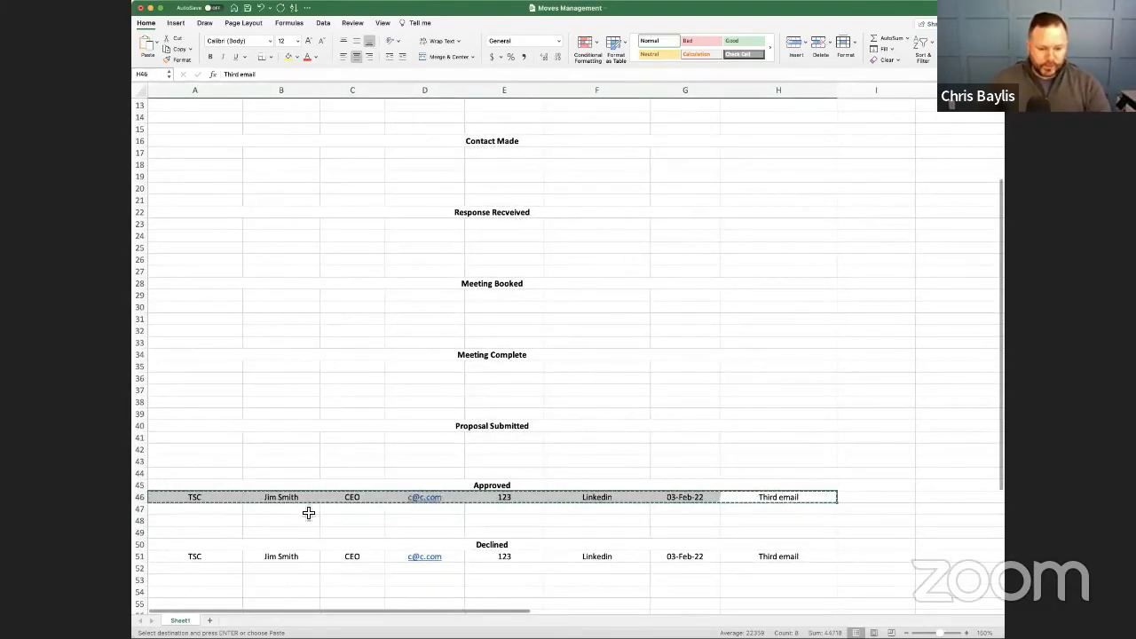
key(Delete)
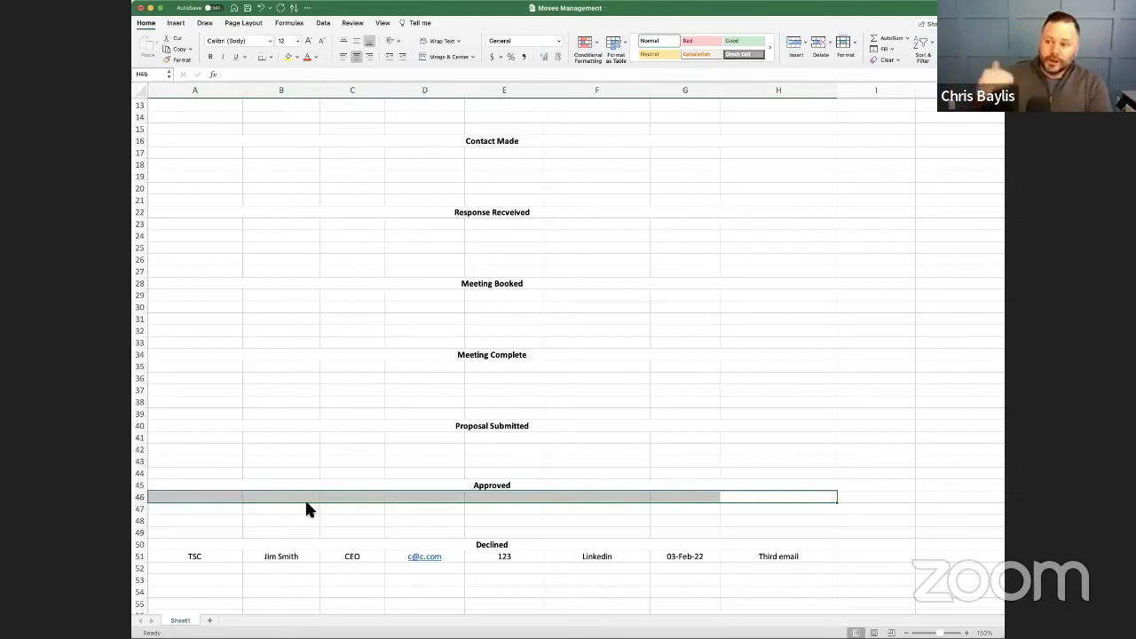
click(329, 473)
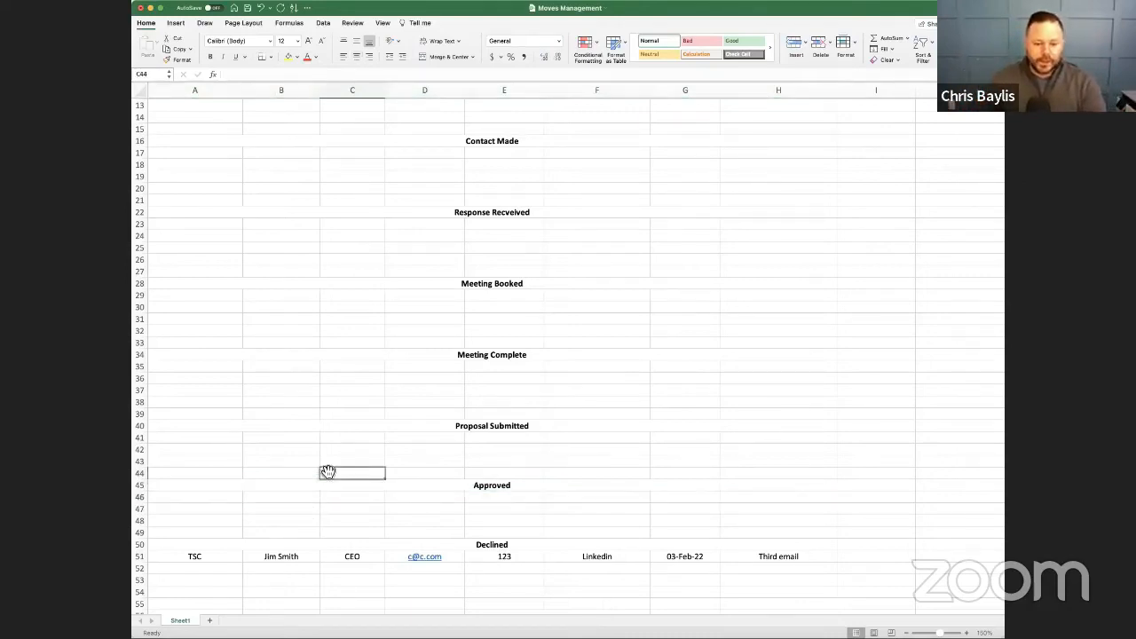
- Move the TSC record from Declined back to row 23 under the response received stage
scroll(222, 506, down, 2)
drag(199, 514, 772, 514)
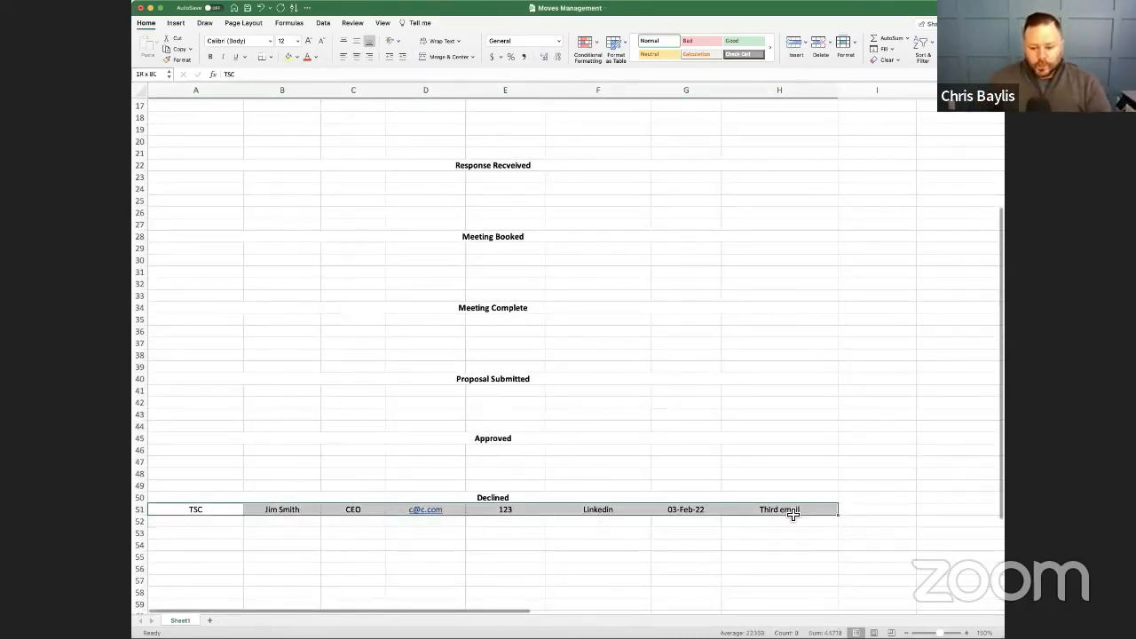
scroll(790, 515, up, 1)
key(super+c)
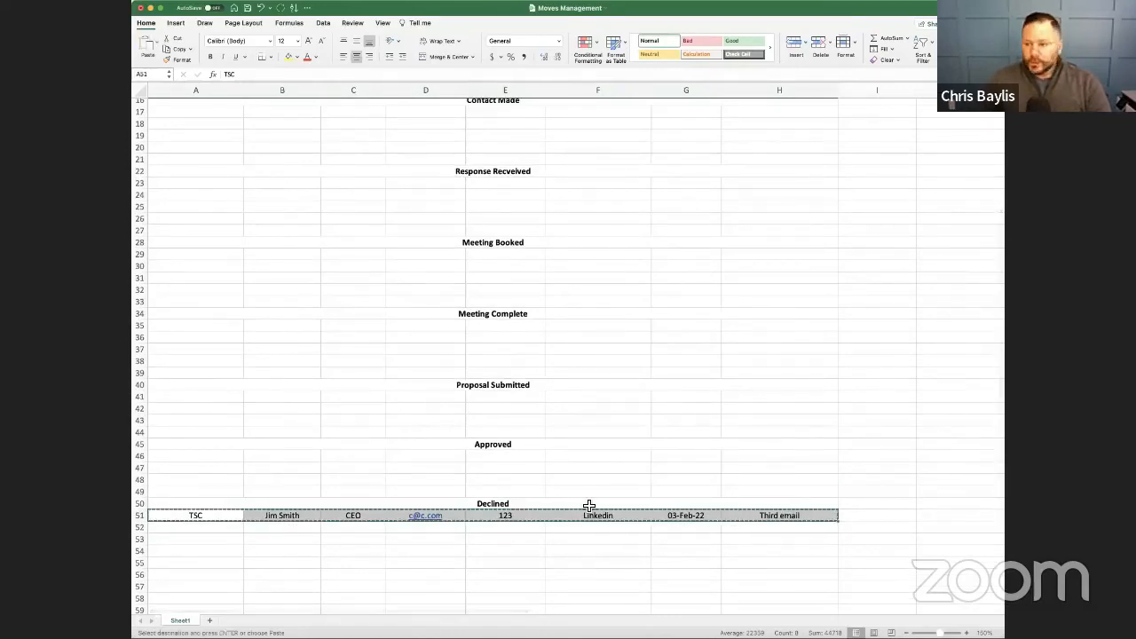
scroll(589, 505, up, 2)
click(213, 235)
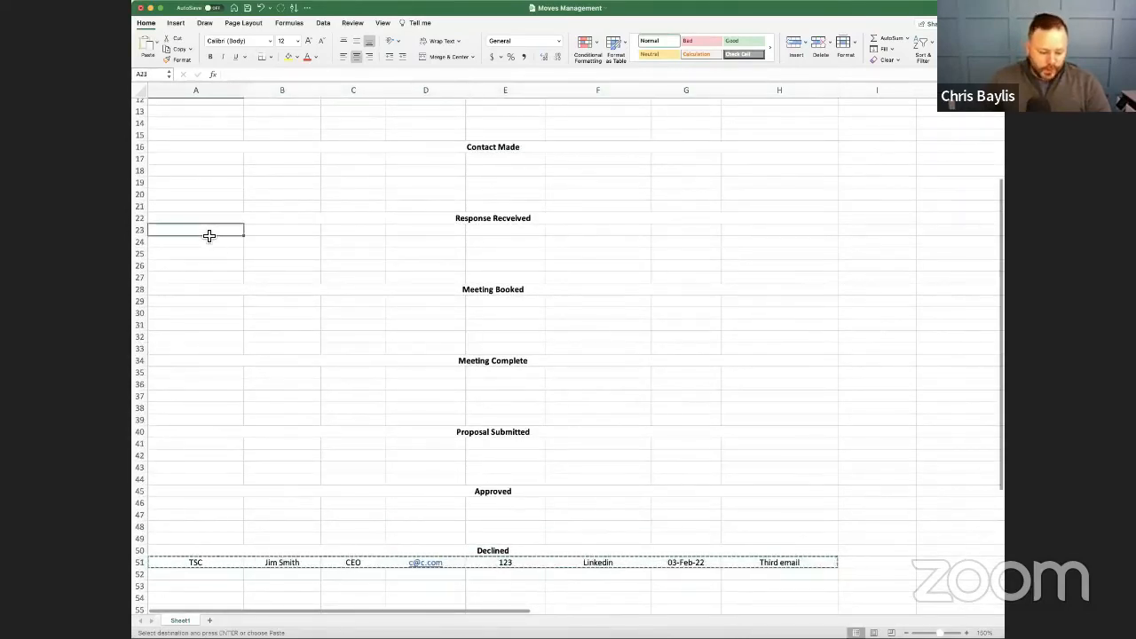
key(super+v)
click(389, 279)
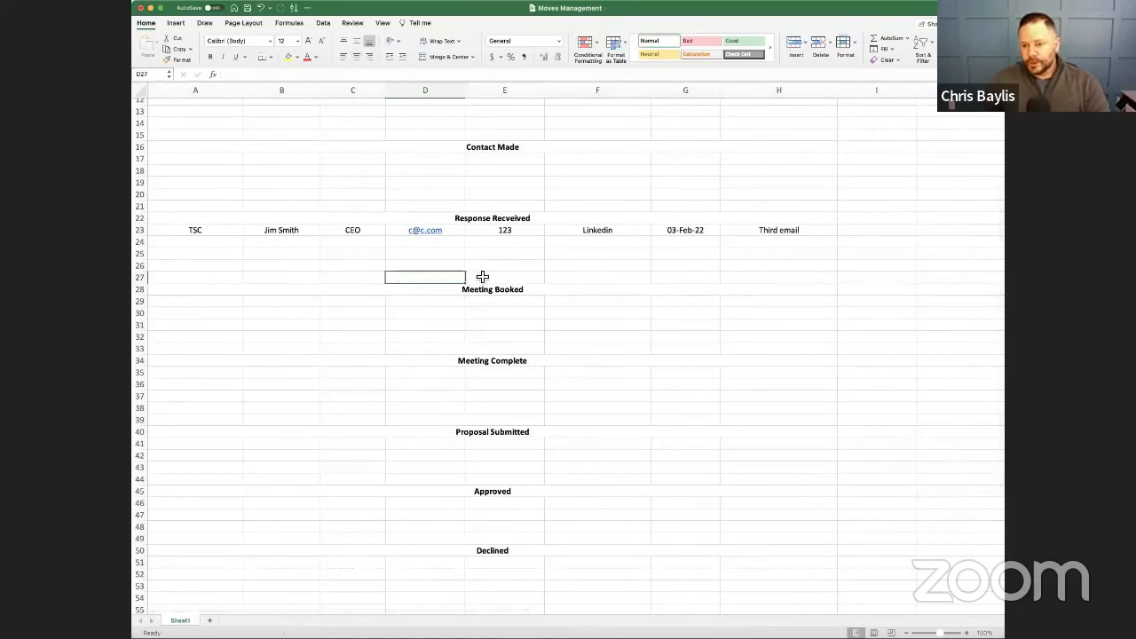
- Move the TSC record to row 51 under Declined and change its note to "Email"
scroll(427, 213, up, 1)
drag(201, 260, 774, 264)
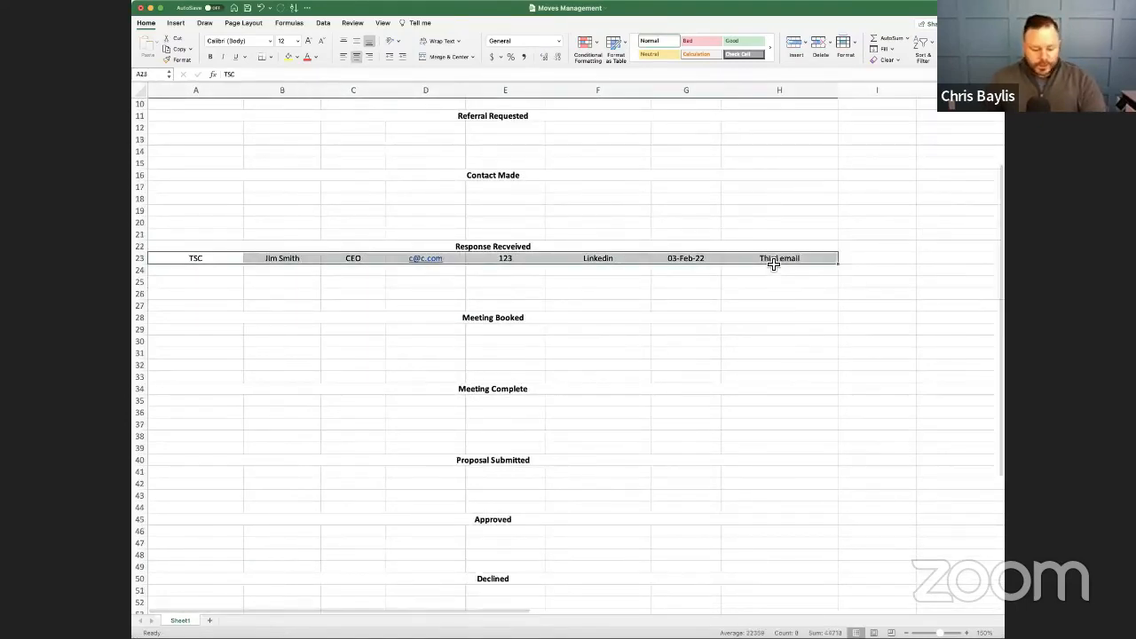
key(super+c)
scroll(400, 417, down, 3)
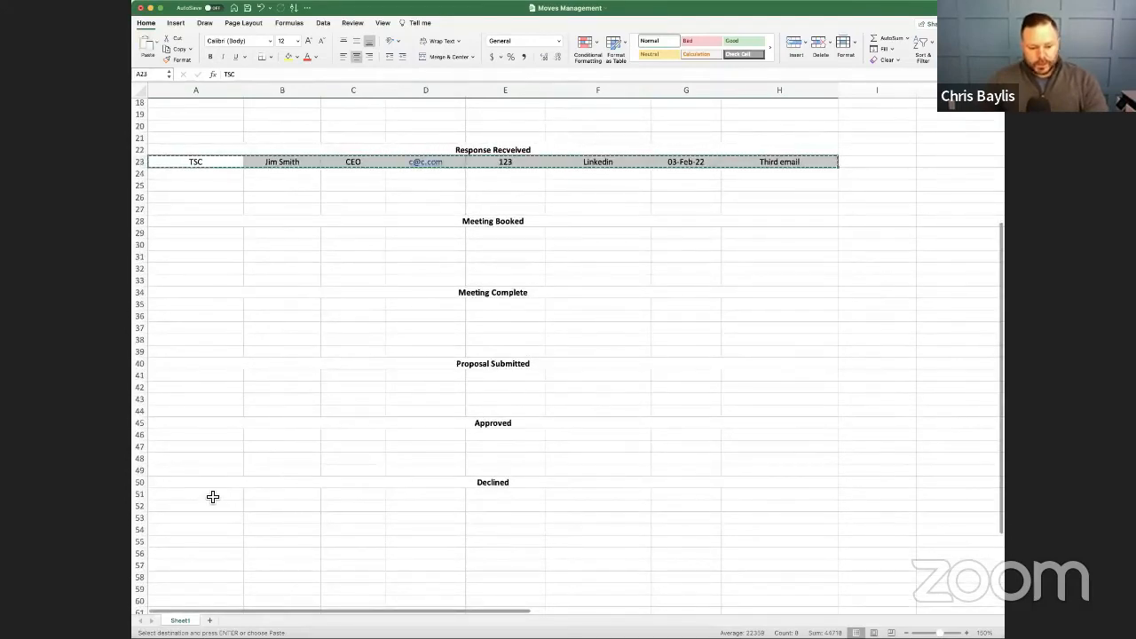
click(209, 496)
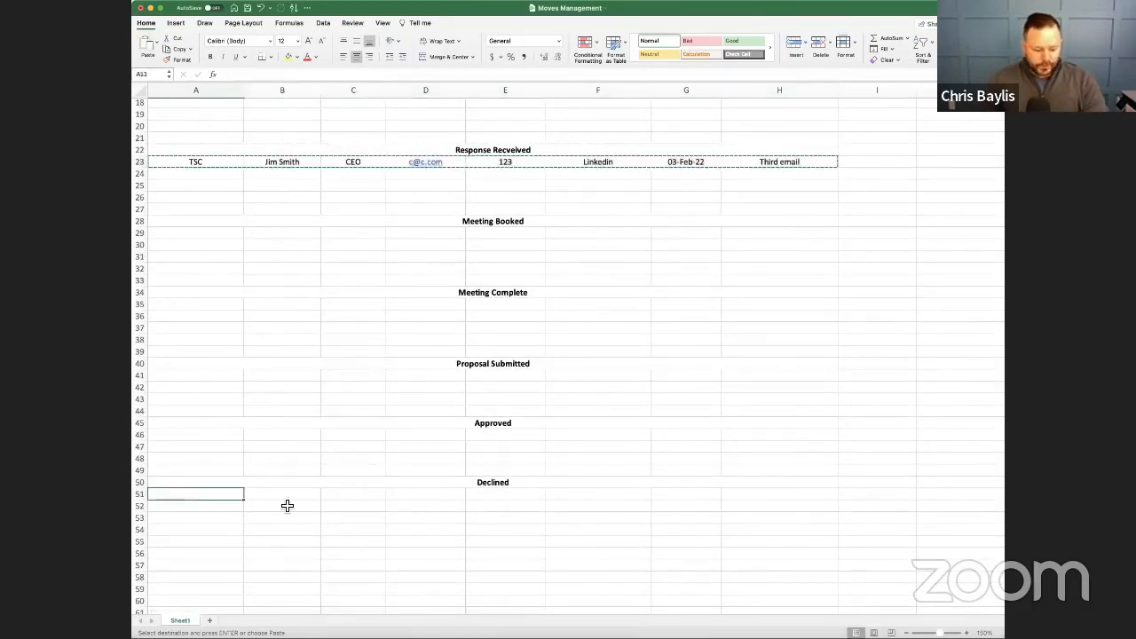
key(super+v)
click(811, 499)
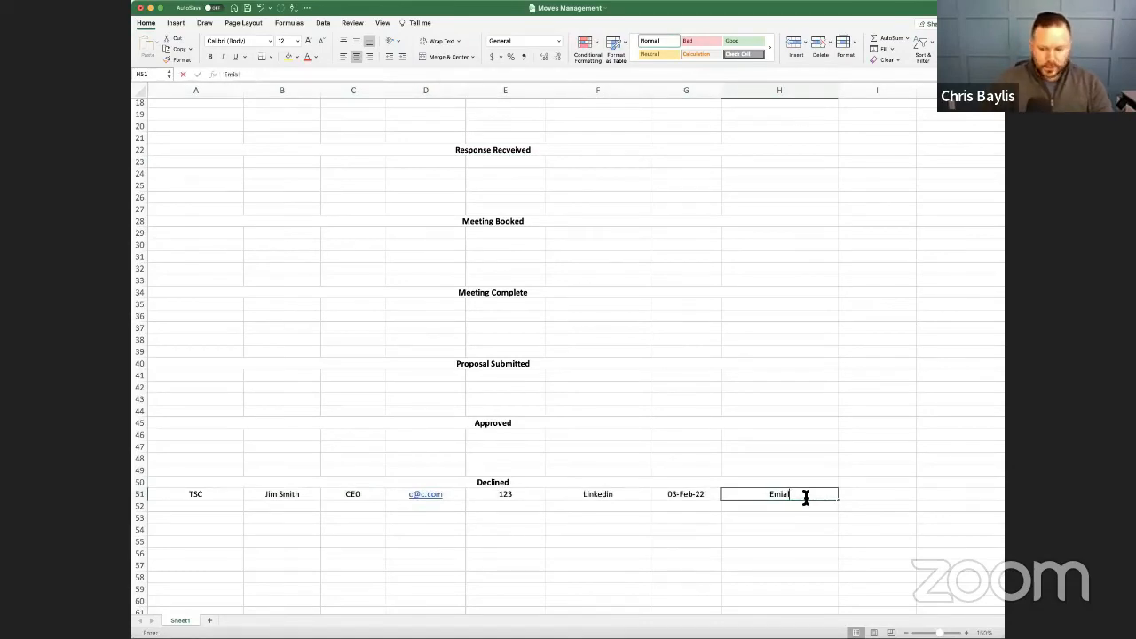
key(Return)
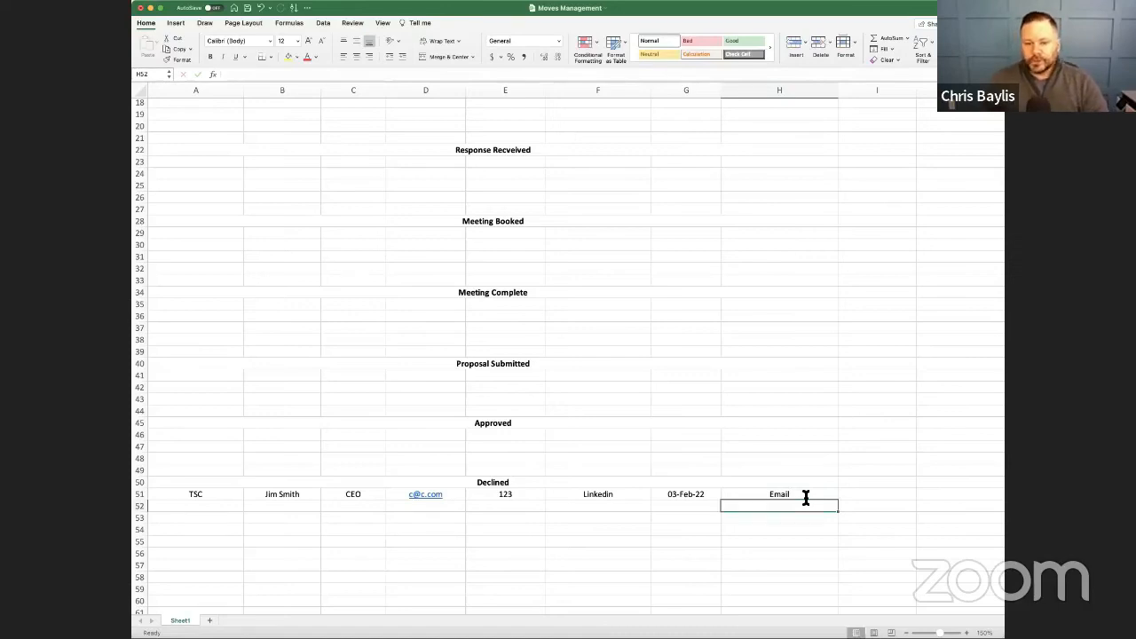
- Move the TSC record from Declined to row 17, the first row under Contact Made
scroll(736, 305, up, 3)
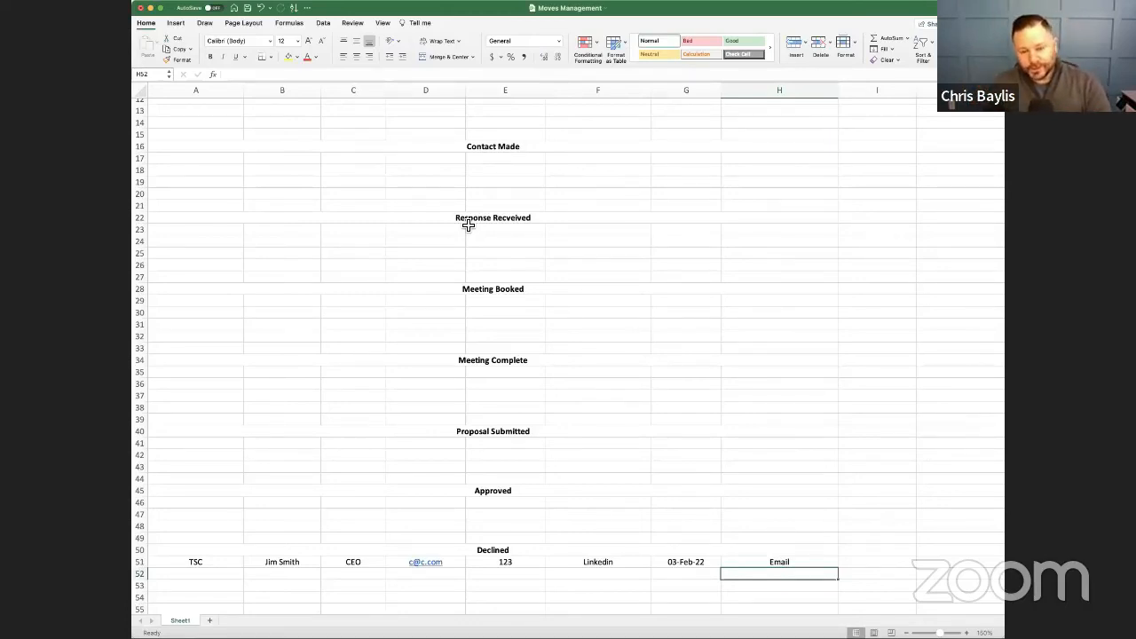
scroll(479, 302, up, 5)
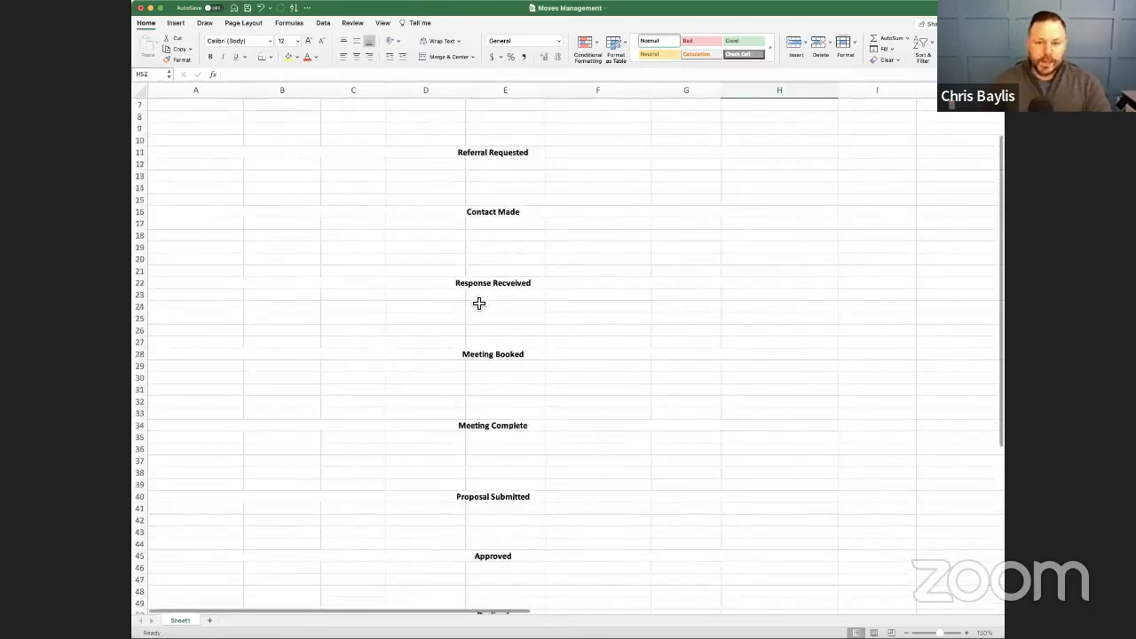
scroll(479, 304, down, 5)
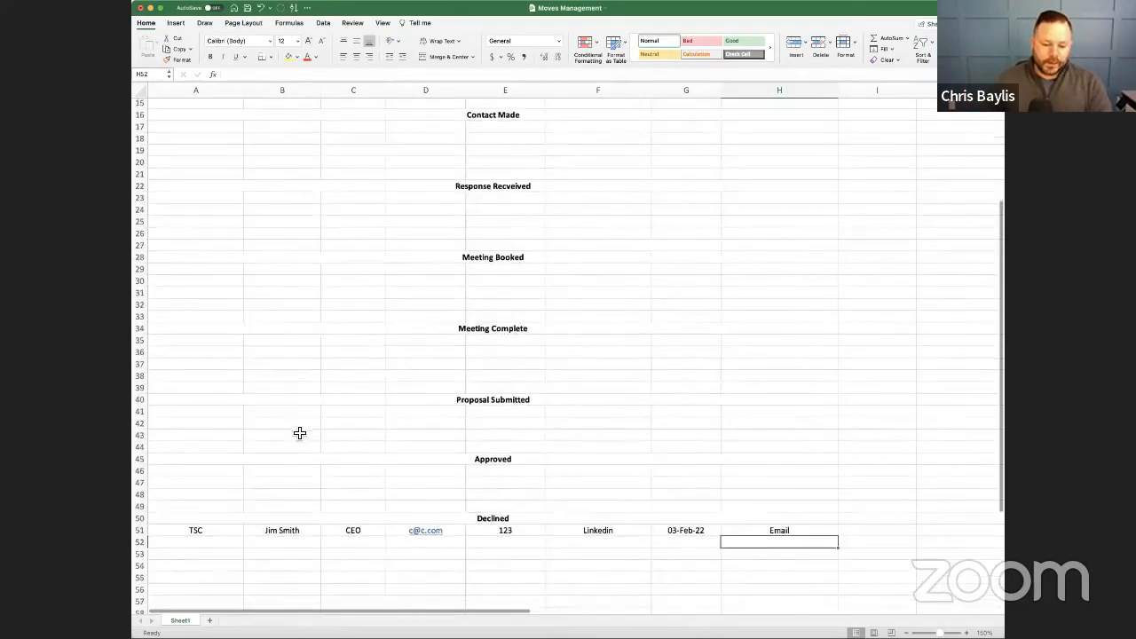
drag(197, 529, 862, 533)
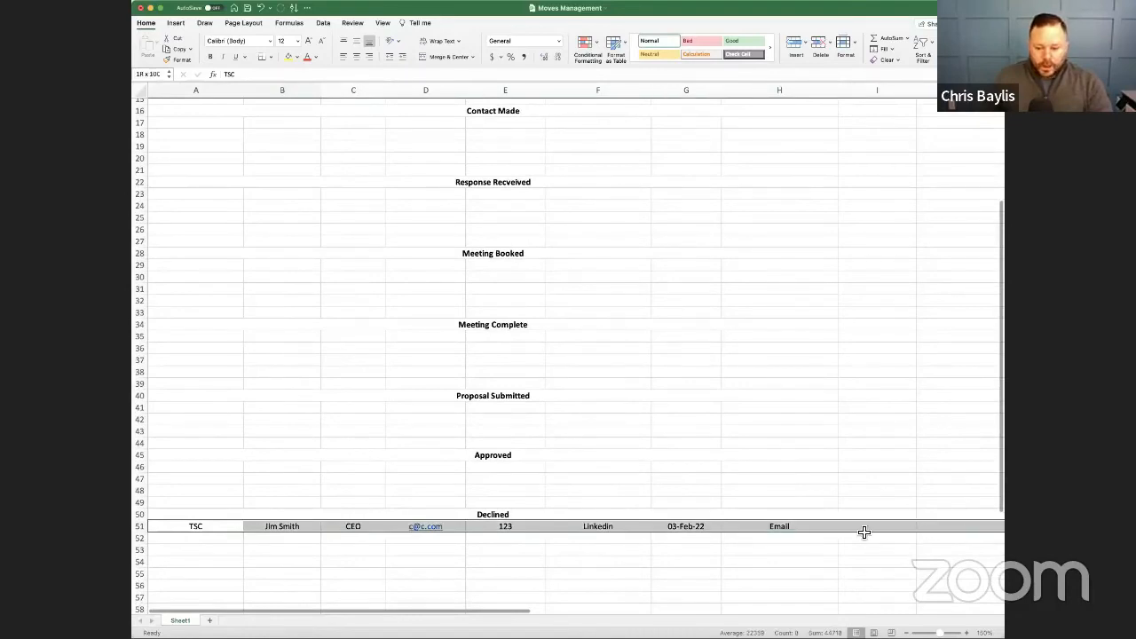
key(ctrl+c)
scroll(482, 421, up, 5)
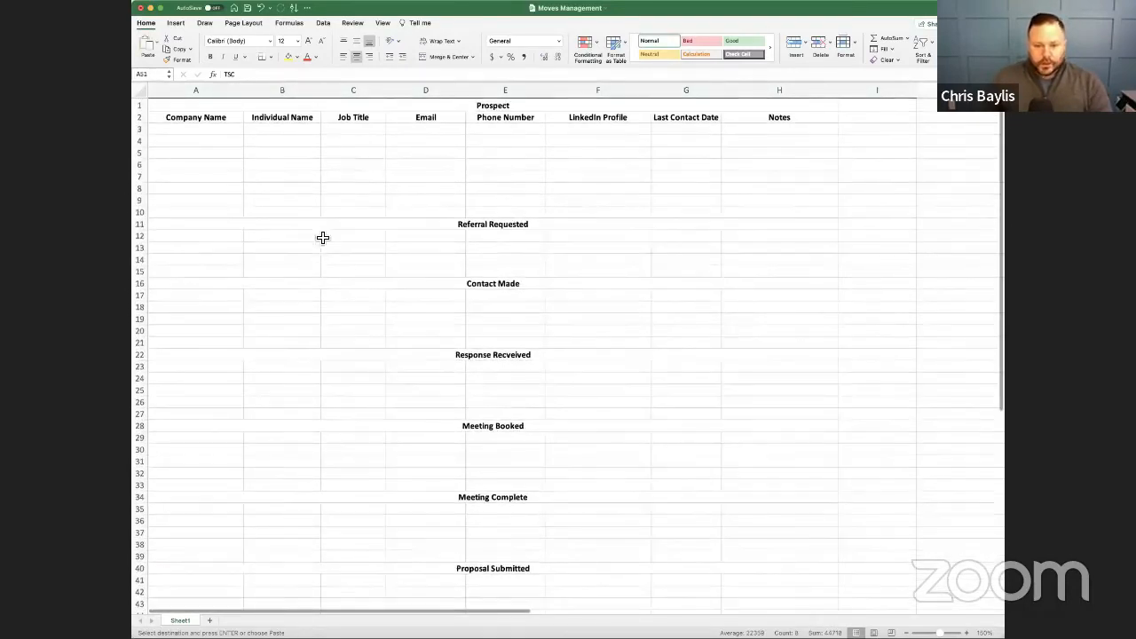
click(195, 299)
key(Return)
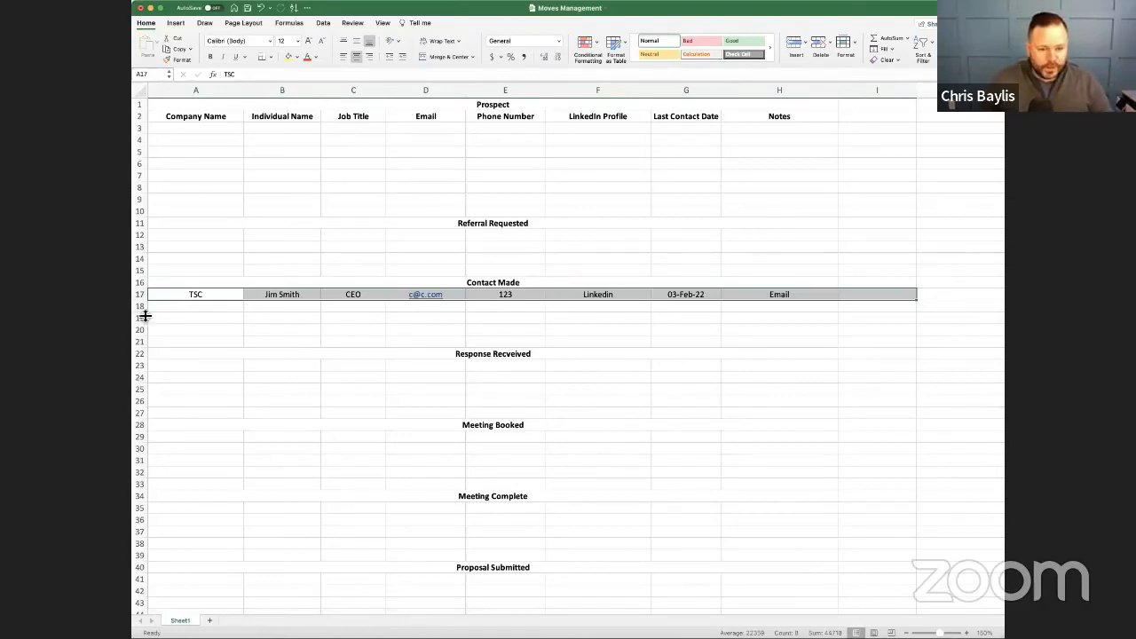
- Insert 12 blank rows at row 18, between the TSC record and the response received heading
drag(144, 311, 145, 344)
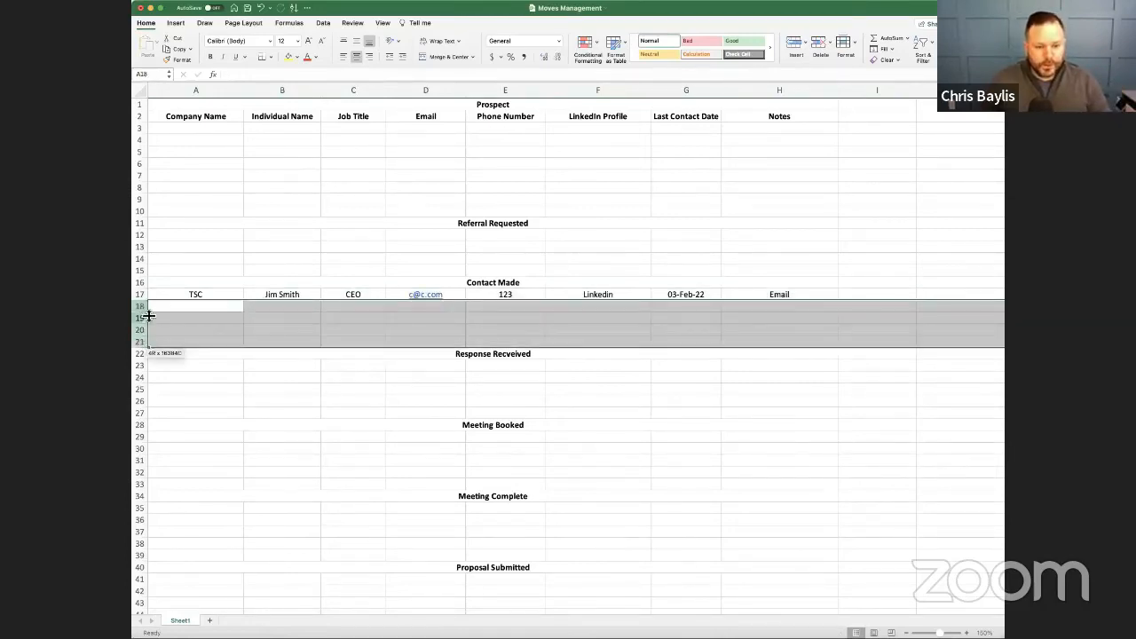
right_click(143, 308)
click(163, 359)
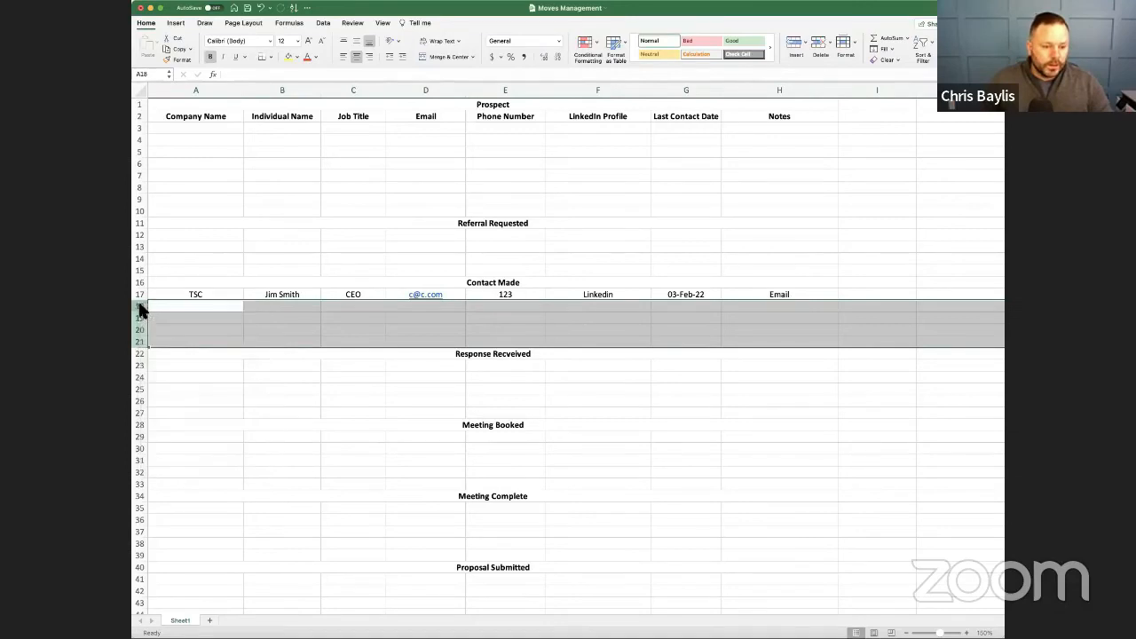
right_click(143, 308)
click(164, 358)
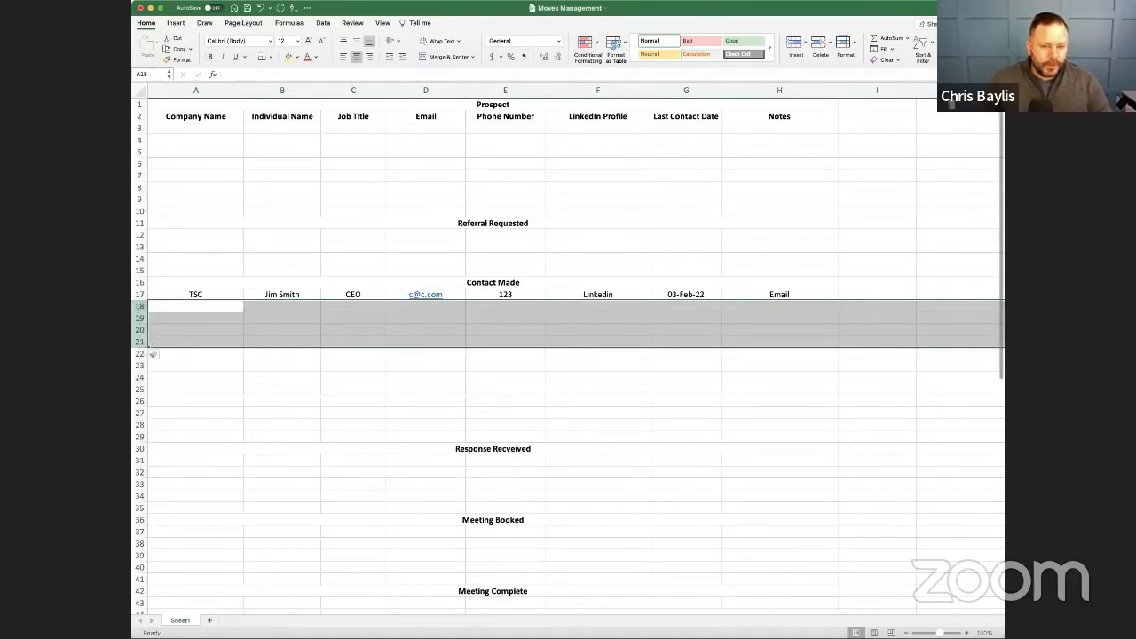
right_click(143, 308)
click(163, 360)
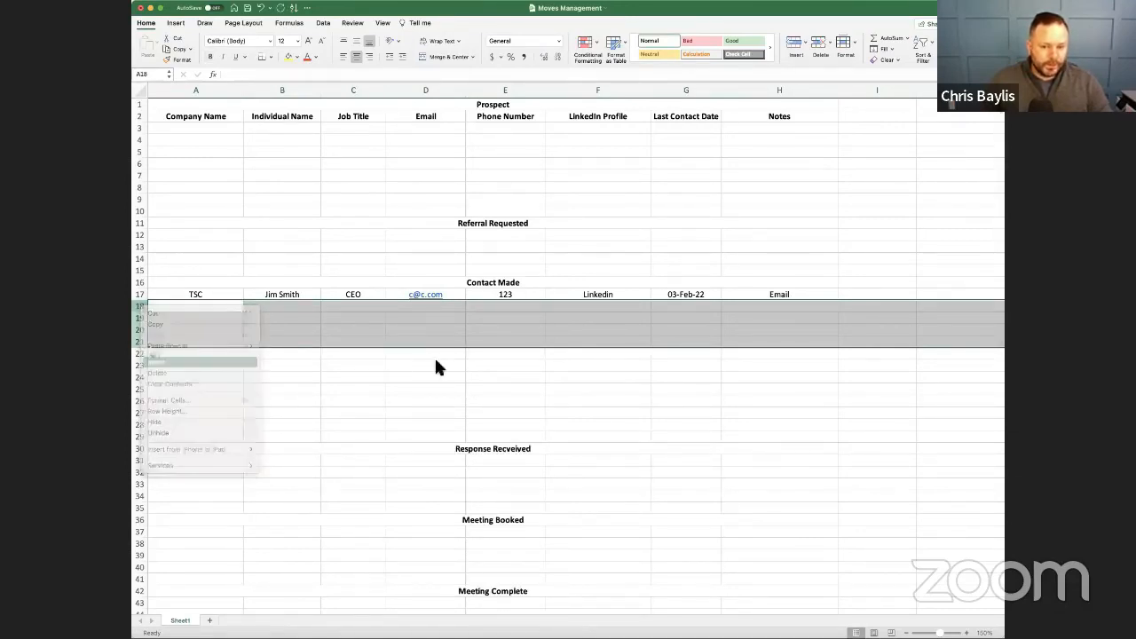
click(432, 375)
- Copy the Contact Made heading from row 16 into rows 20, 25 and 30
click(421, 283)
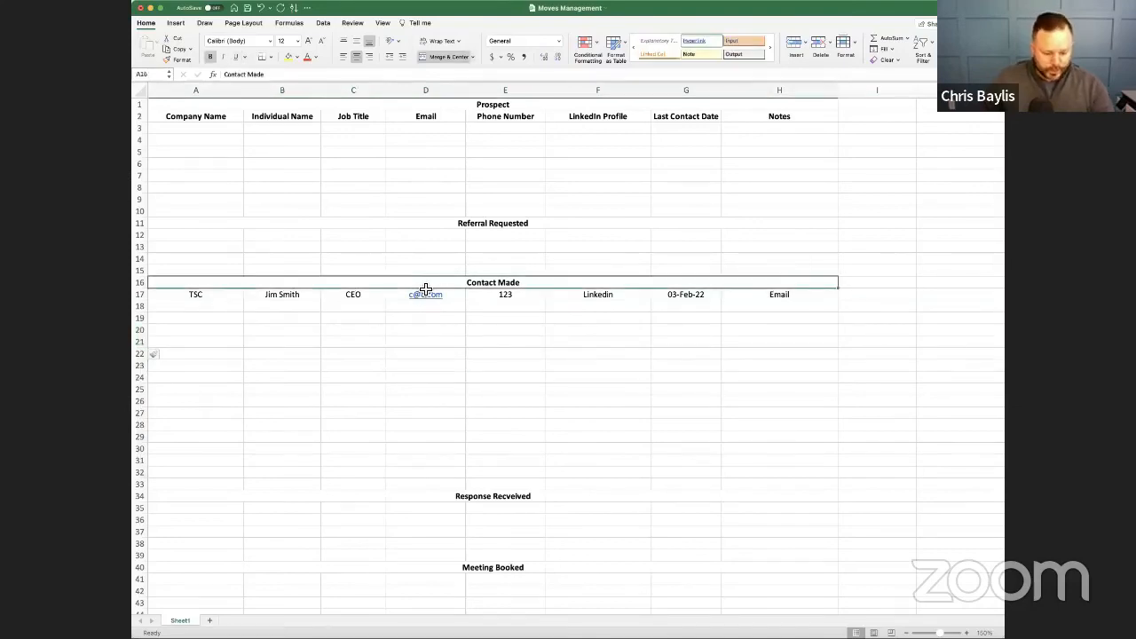
key(cmd+c)
key(Down)
key(Down)
key(Down)
key(Down)
key(cmd+v)
key(Down)
key(Down)
key(Down)
key(Down)
key(Down)
key(cmd+v)
key(Down)
key(Down)
key(Down)
key(Down)
- Rename the copied stage heading in row 20 to "Email Two"
key(Down)
key(cmd+v)
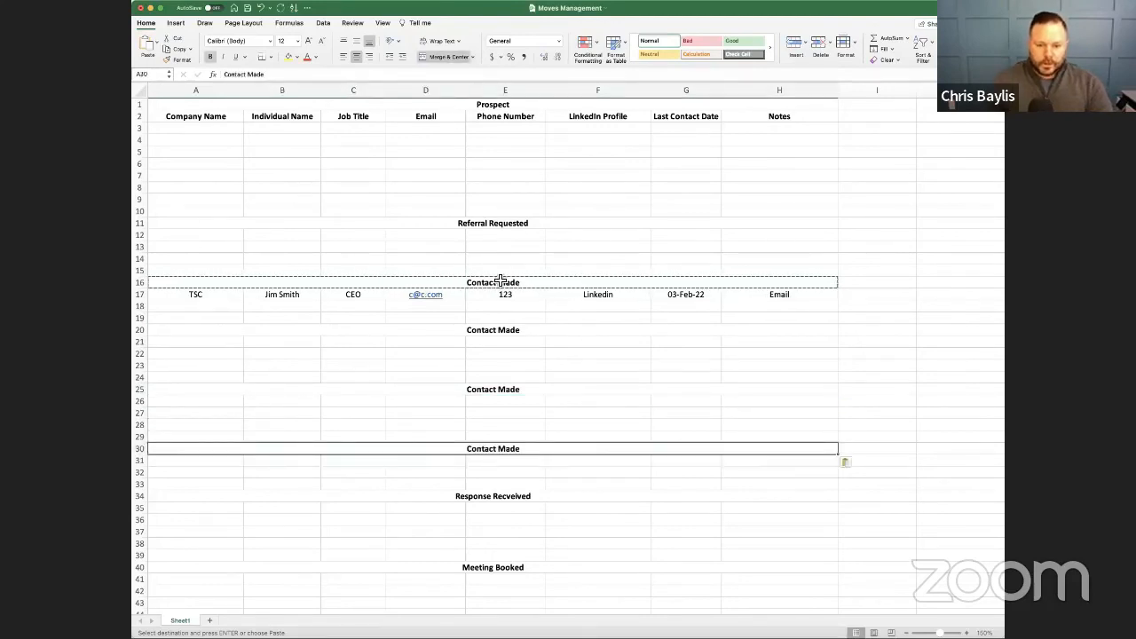
- Rename the stage heading in row 16 to "Email One"
click(505, 283)
text(Email One)
key(Return)
key(Down)
key(Down)
key(Down)
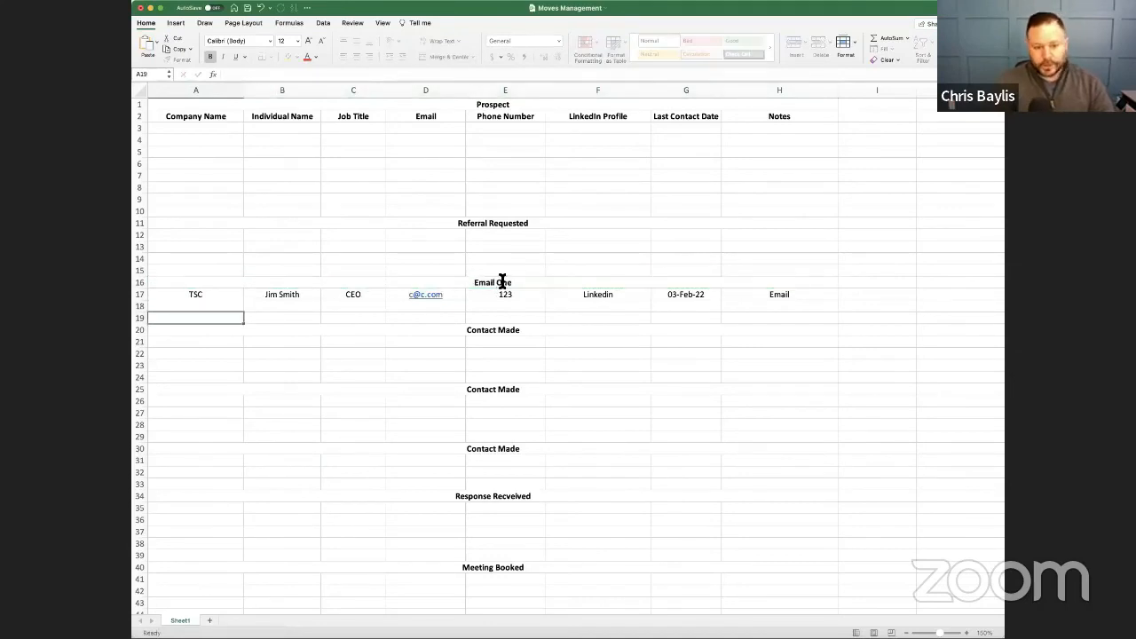
text(Email T)
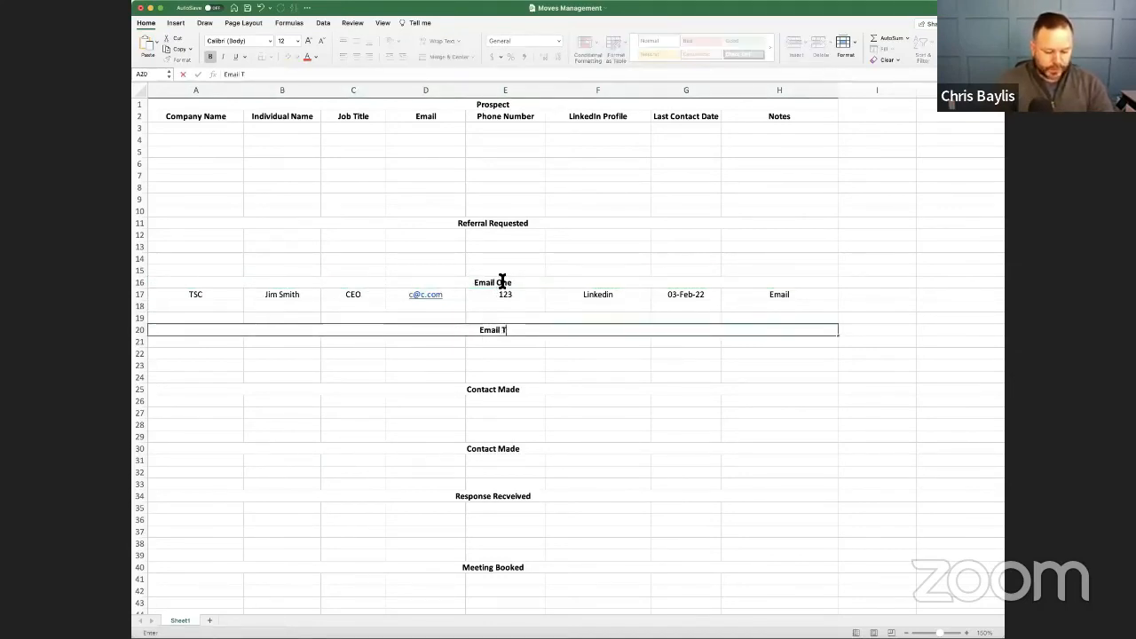
text(wo)
key(Return)
- Rename the copied stage heading in row 25 to "Email Three"
key(Down)
key(Down)
key(Down)
key(Down)
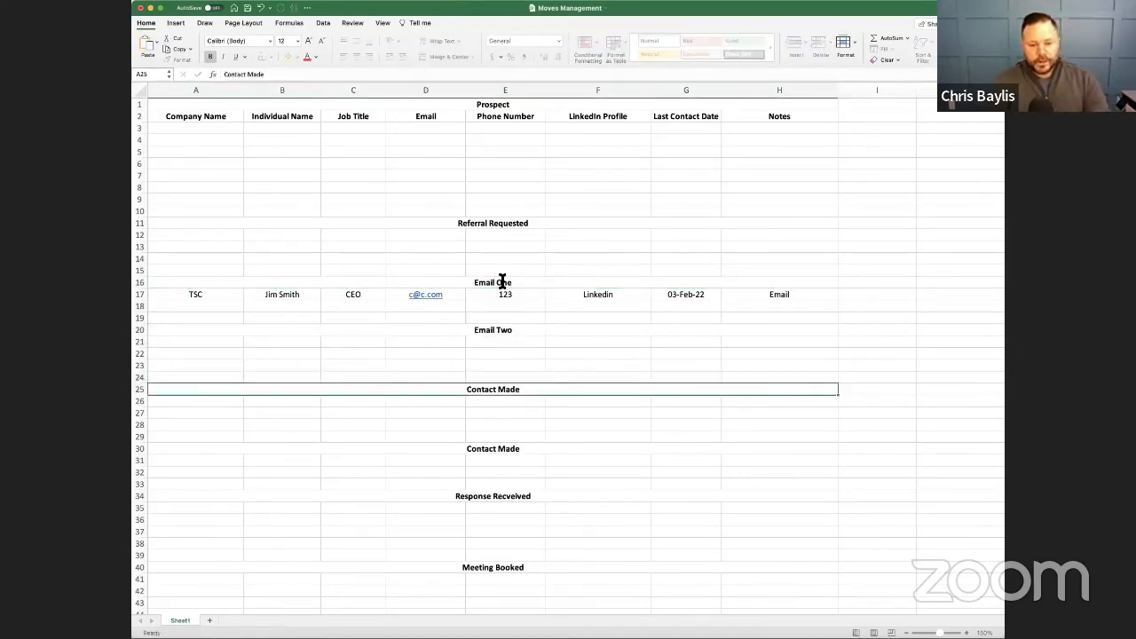
text(Email)
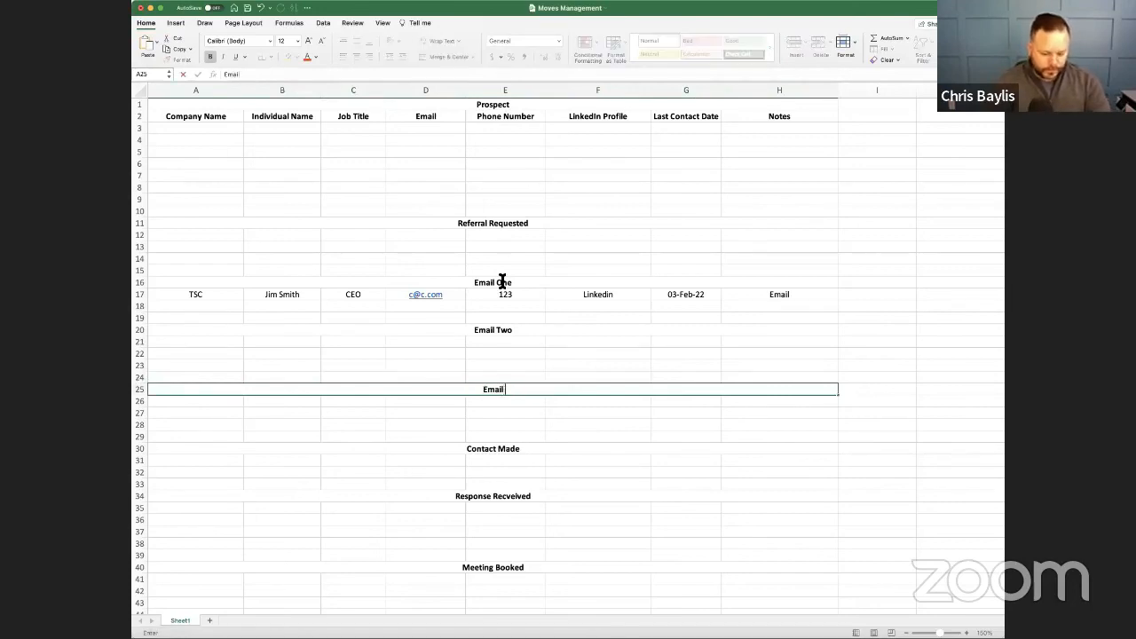
key(Return)
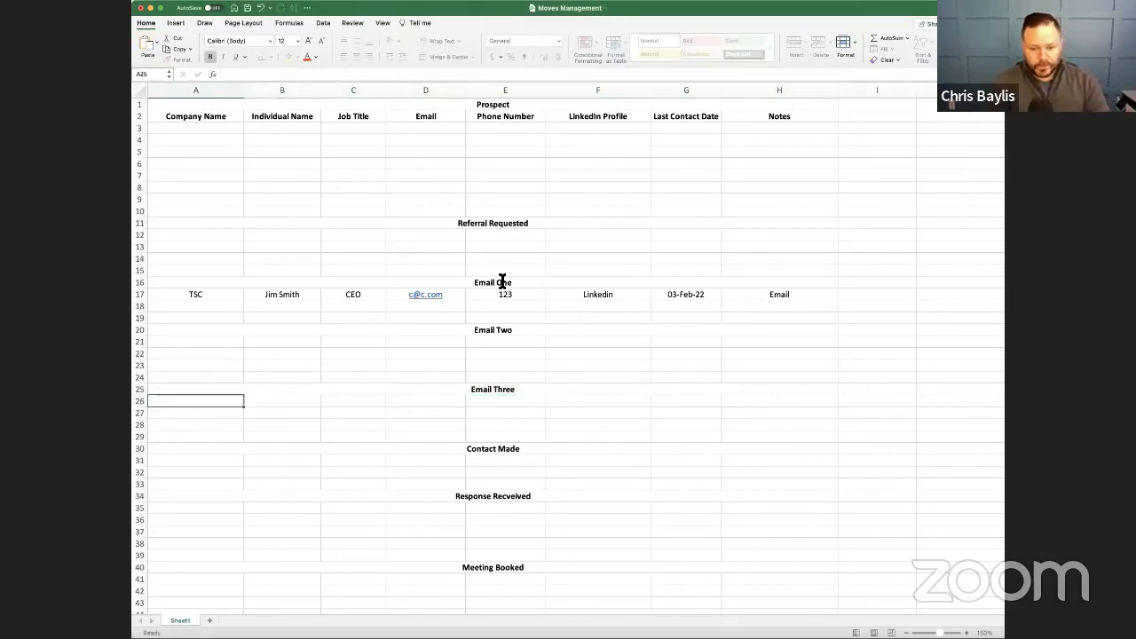
- Copy the Email Three heading into row 28 and rename the copy to "Phone Call"
key(Down)
key(Down)
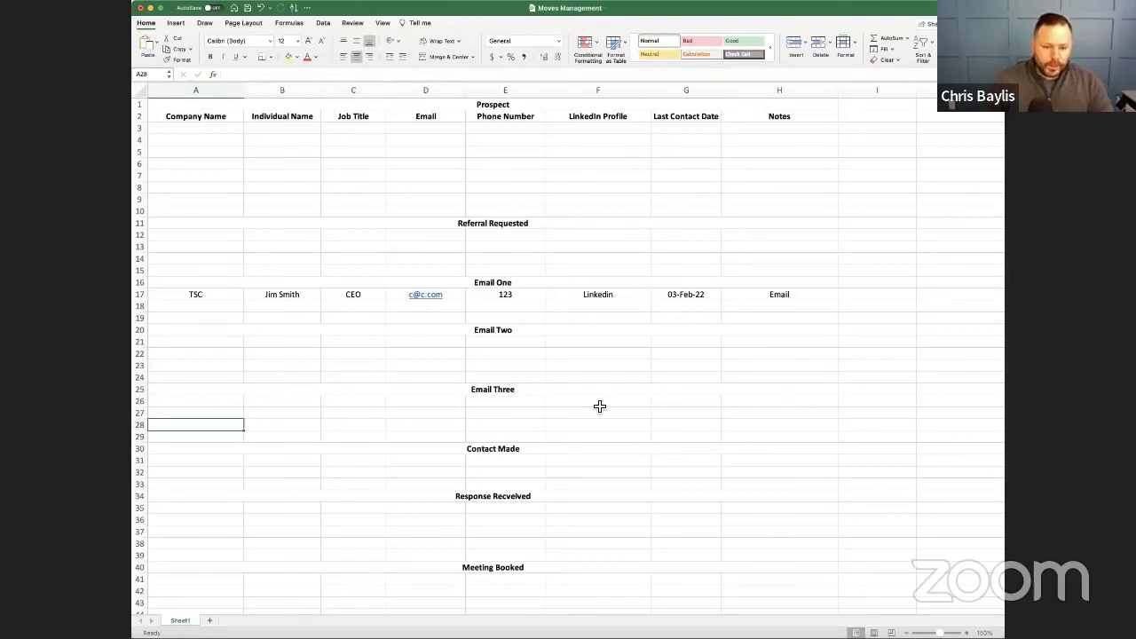
click(544, 391)
key(super+c)
click(210, 426)
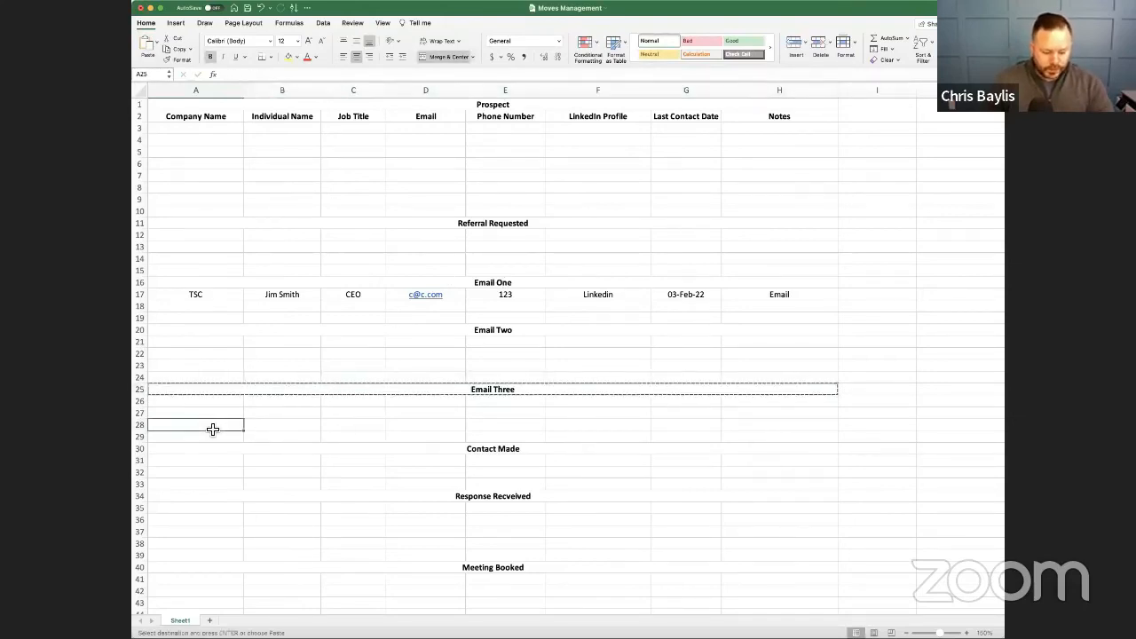
key(super+v)
text(P)
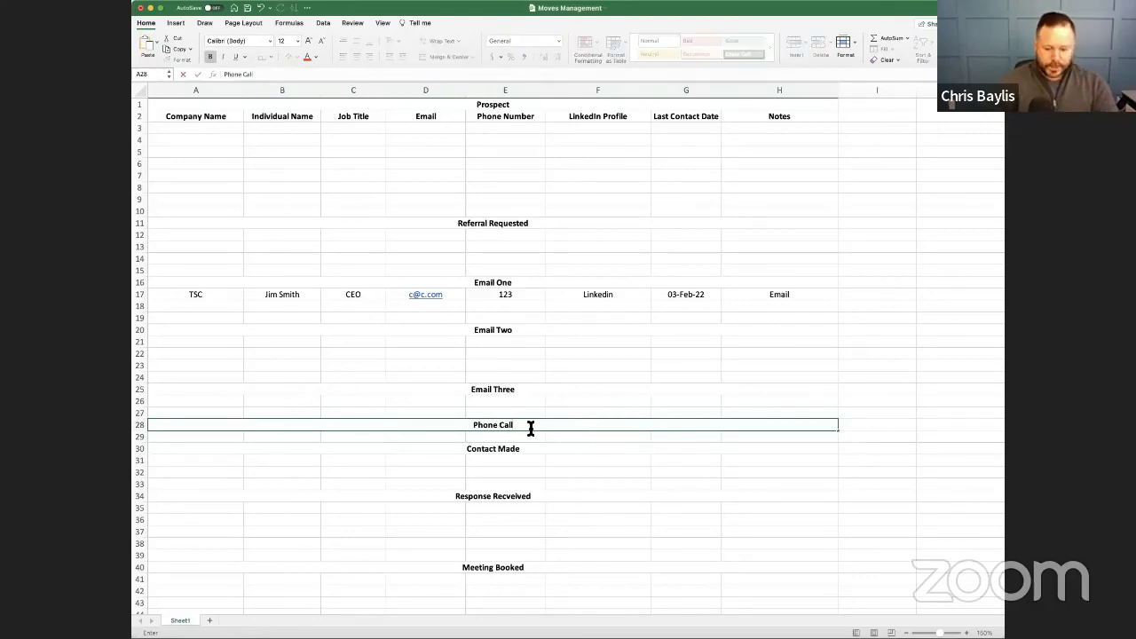
key(Return)
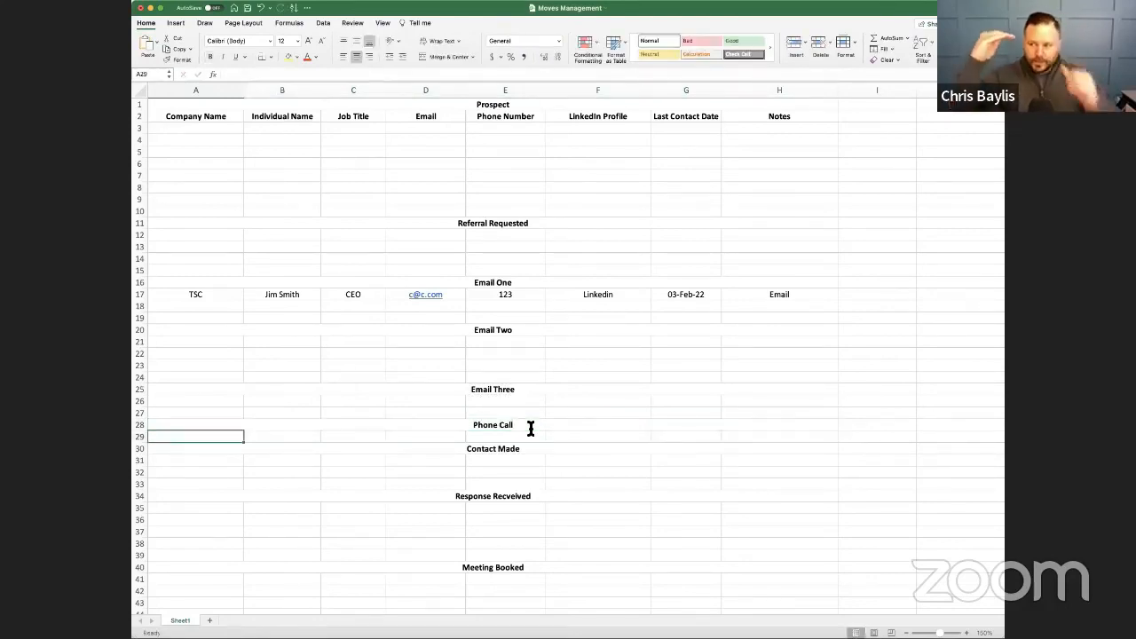